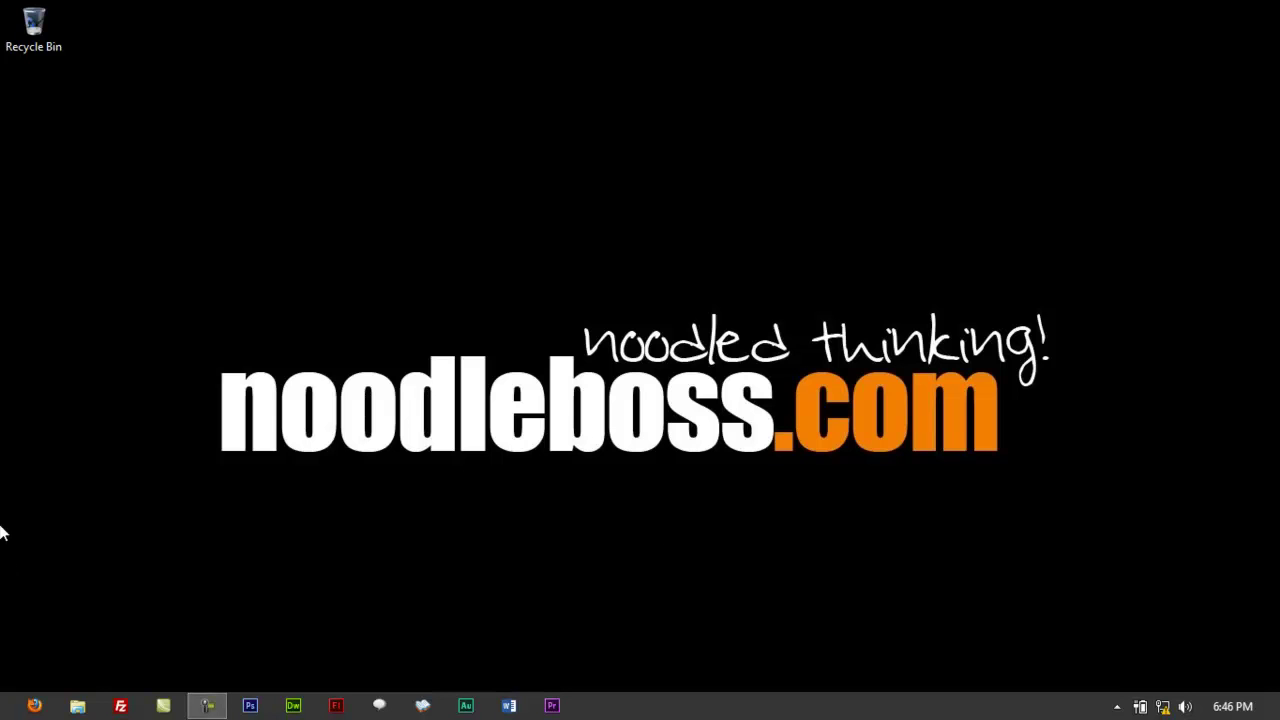
Launch Firefox and load the router address 192.168.10.1 to reach its login prompt.
{"action": "left_click", "coordinate": [32, 706]}
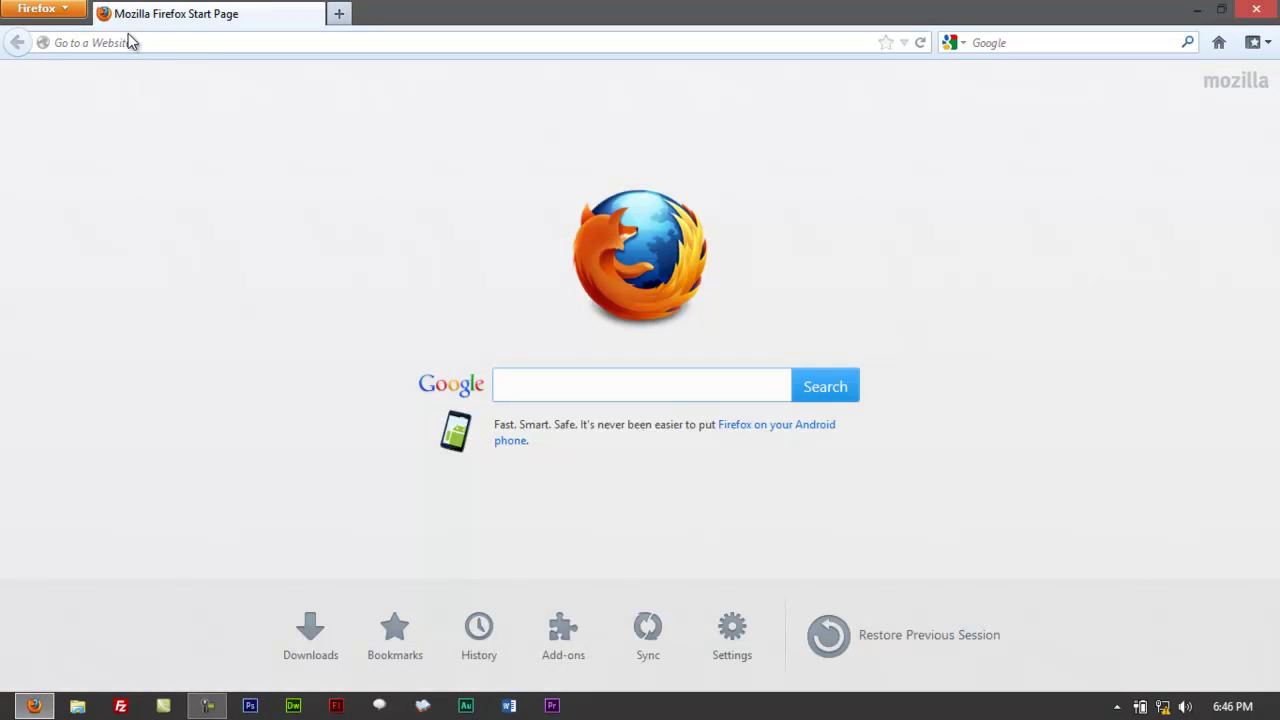
{"action": "left_click", "coordinate": [171, 46]}
{"action": "type", "text": "192.168.10.1/"}
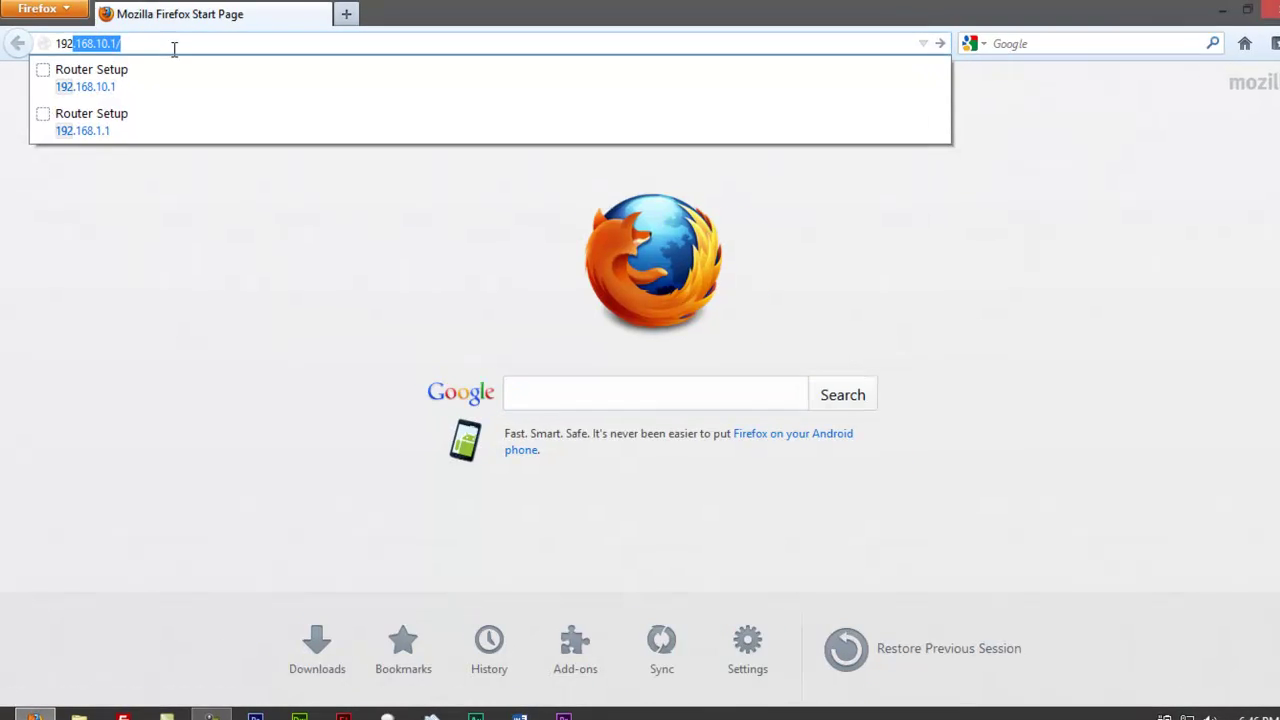
{"action": "key", "text": "End"}
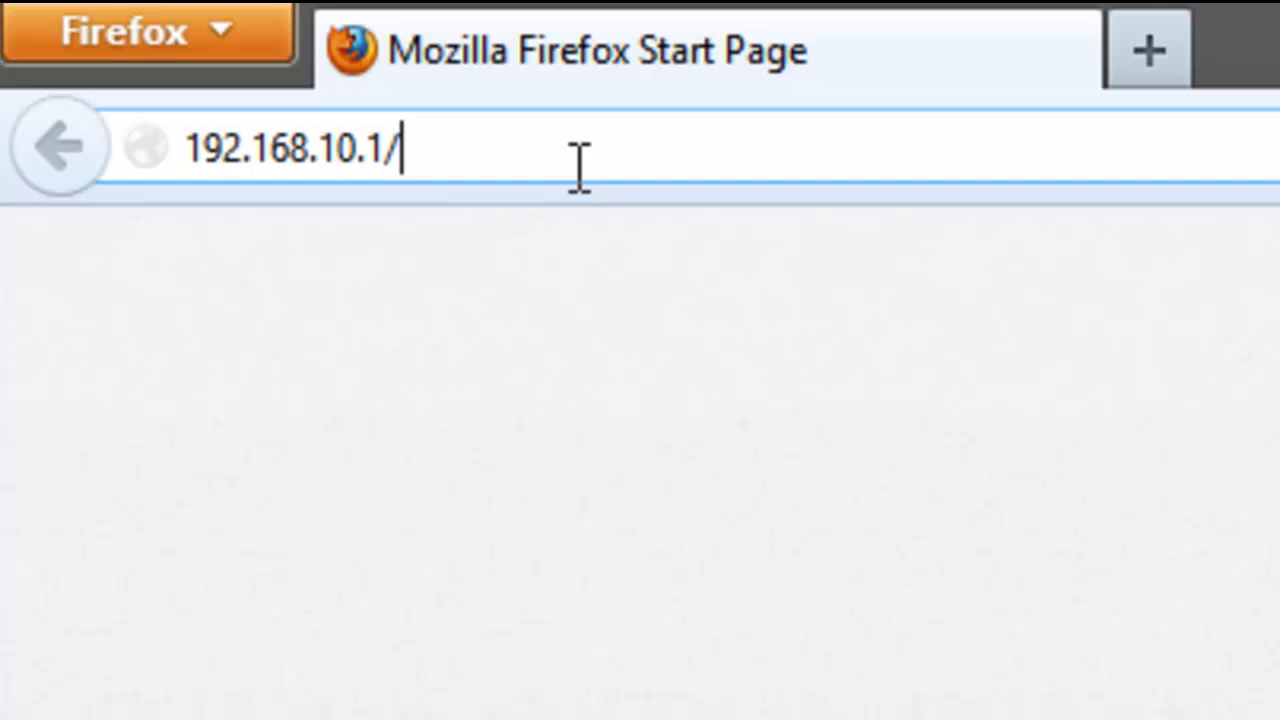
{"action": "key", "text": "Return"}
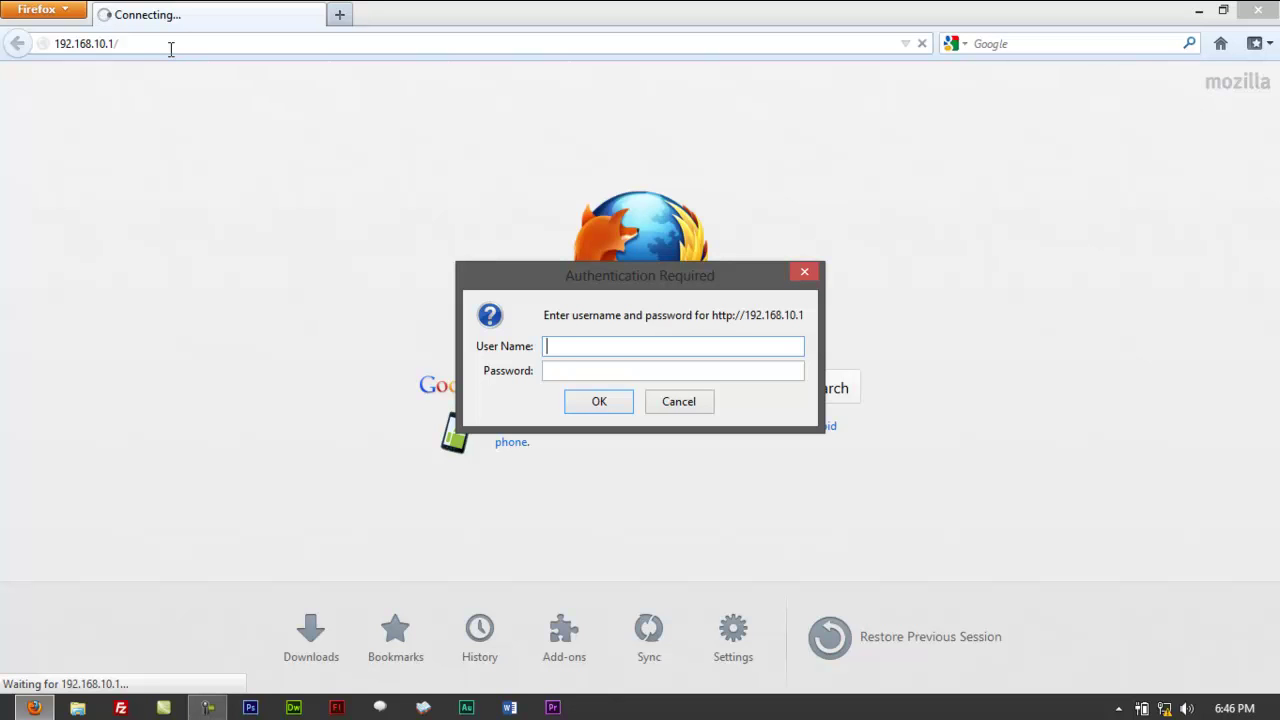
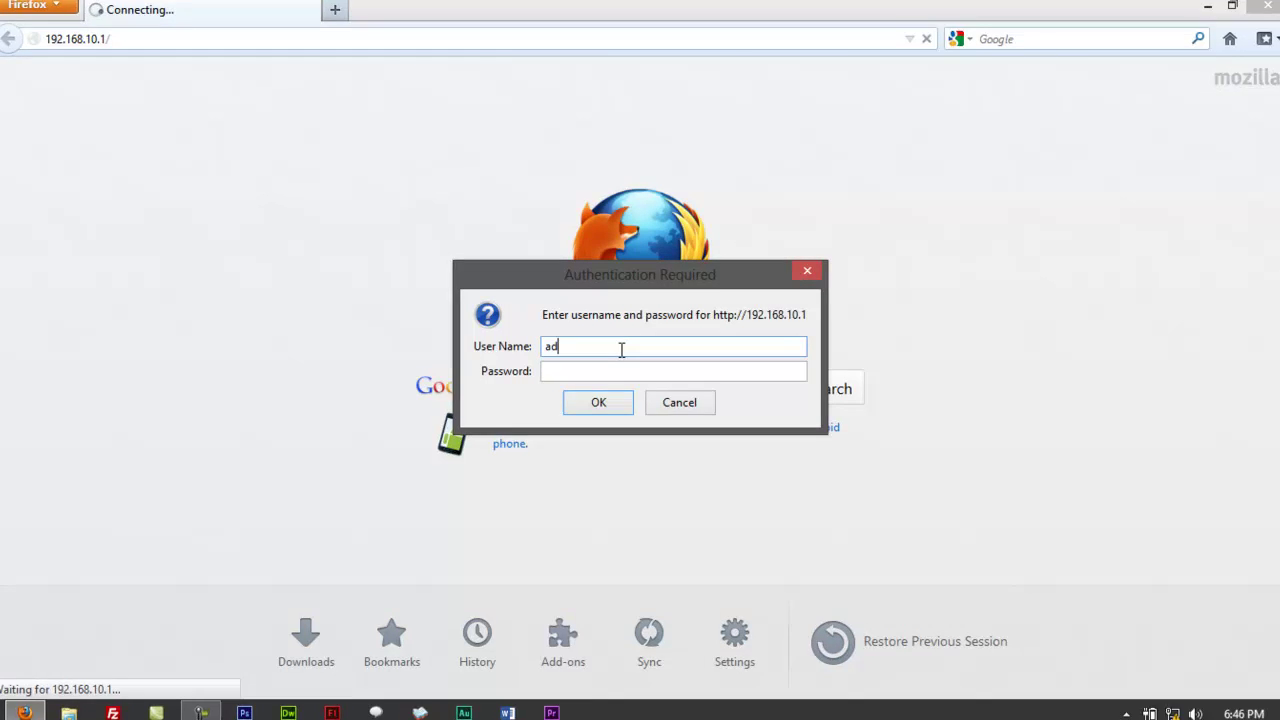
Enter the router's administrator user name and password and submit the login.
{"action": "key", "text": "Tab"}
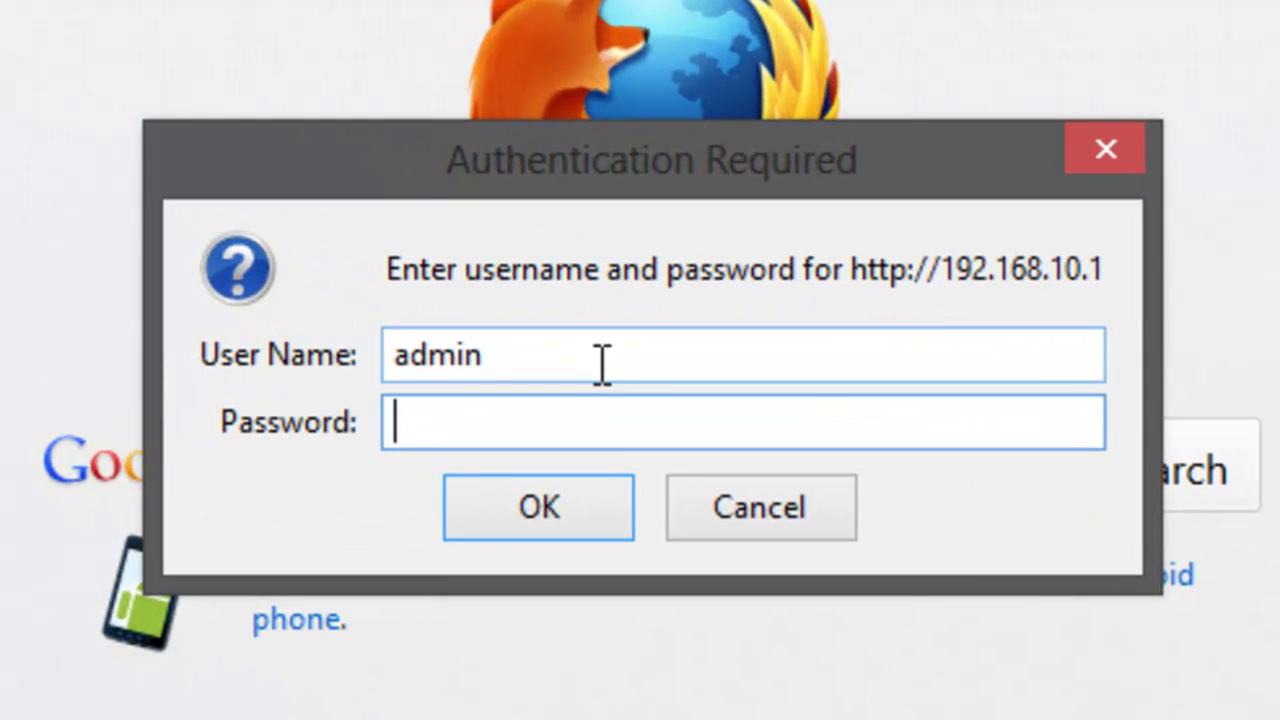
{"action": "key", "text": "shift+Tab"}
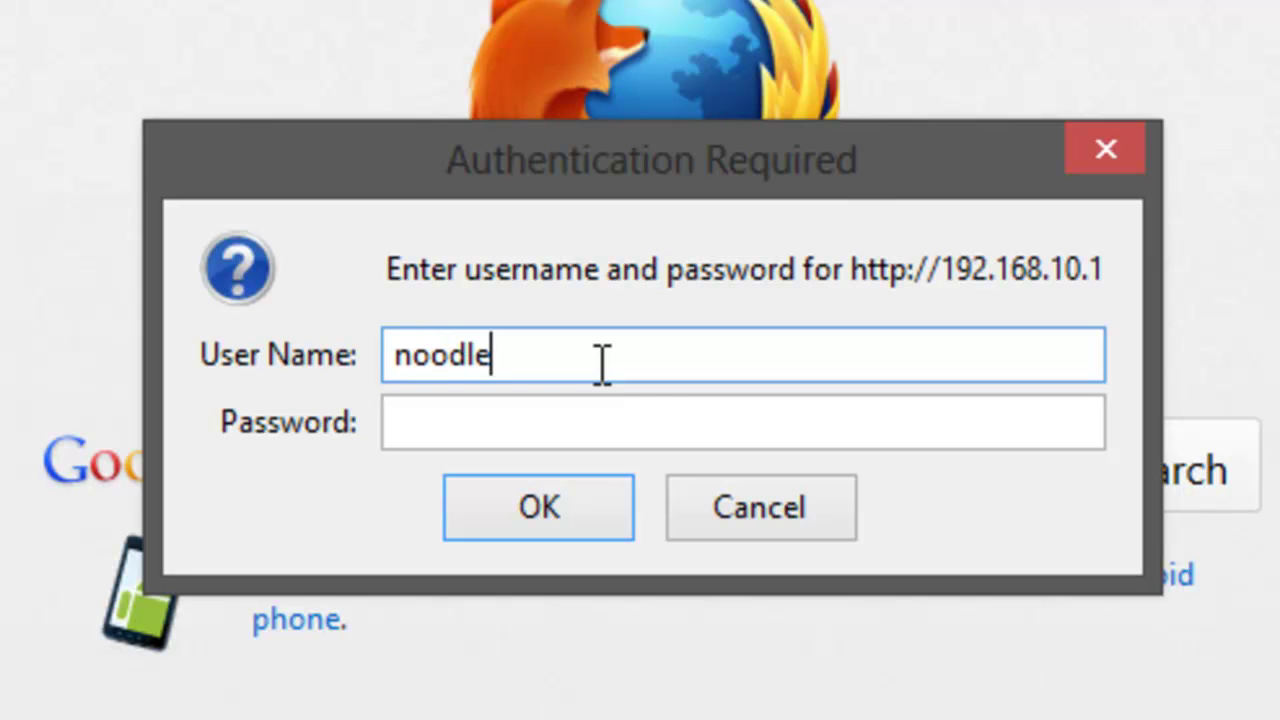
{"action": "key", "text": "Tab"}
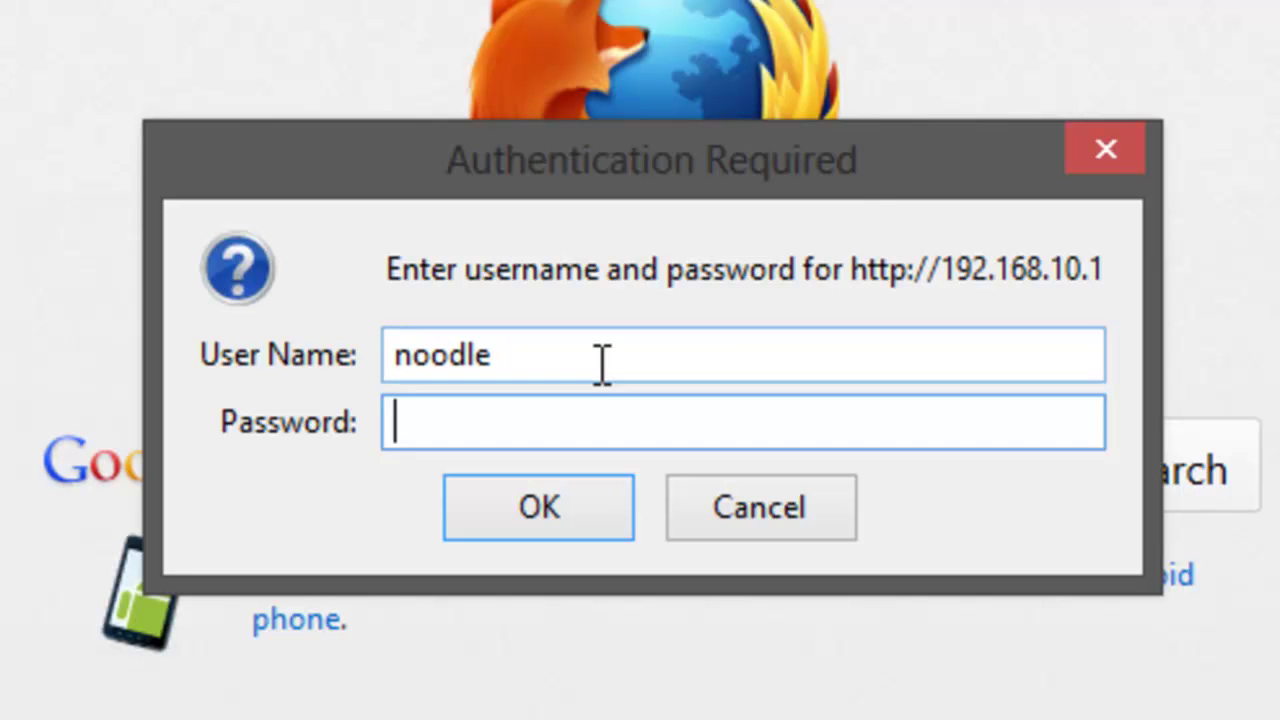
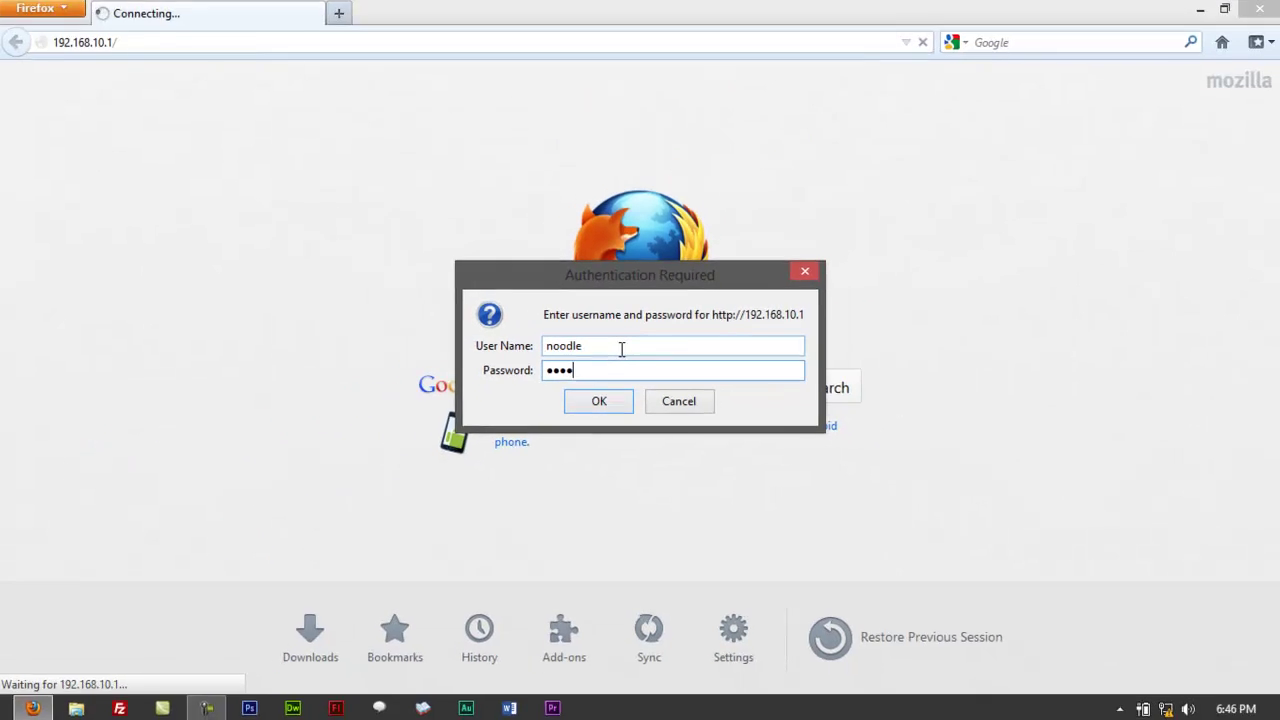
{"action": "key", "text": "Return"}
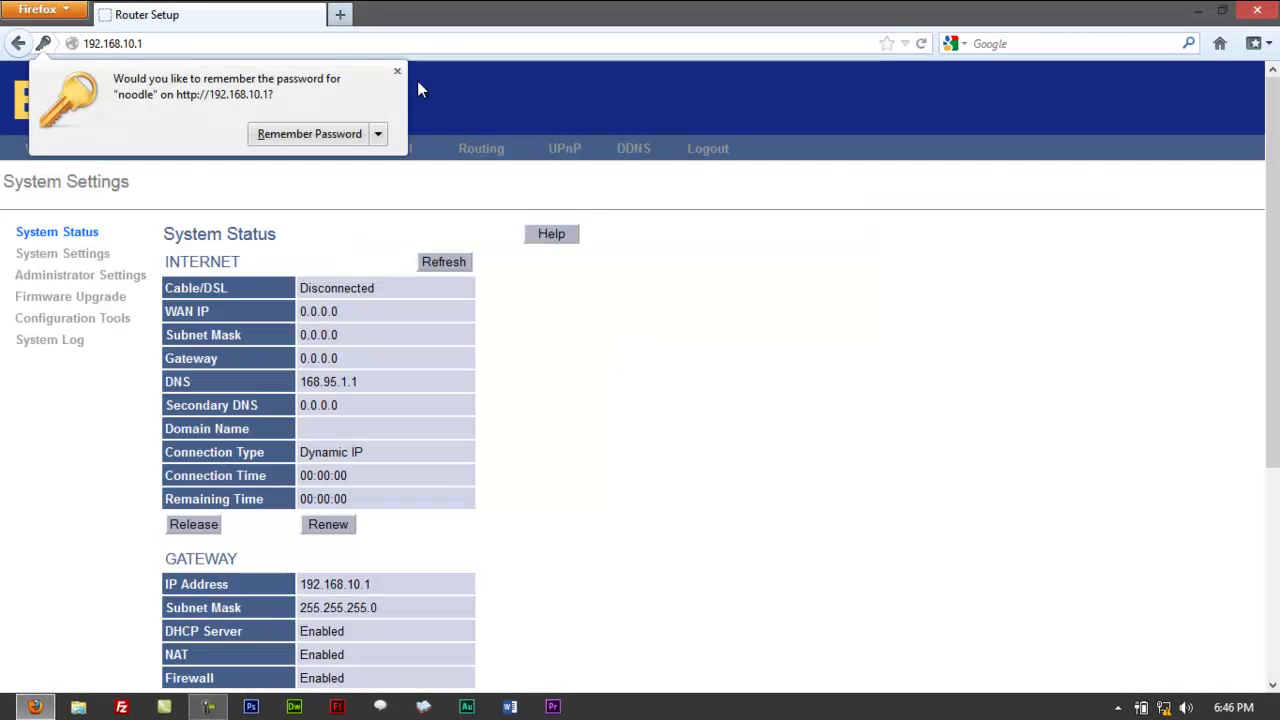
Dismiss the Remember Password bar, glance over System Status, and go to Firewall settings.
{"action": "left_click", "coordinate": [397, 71]}
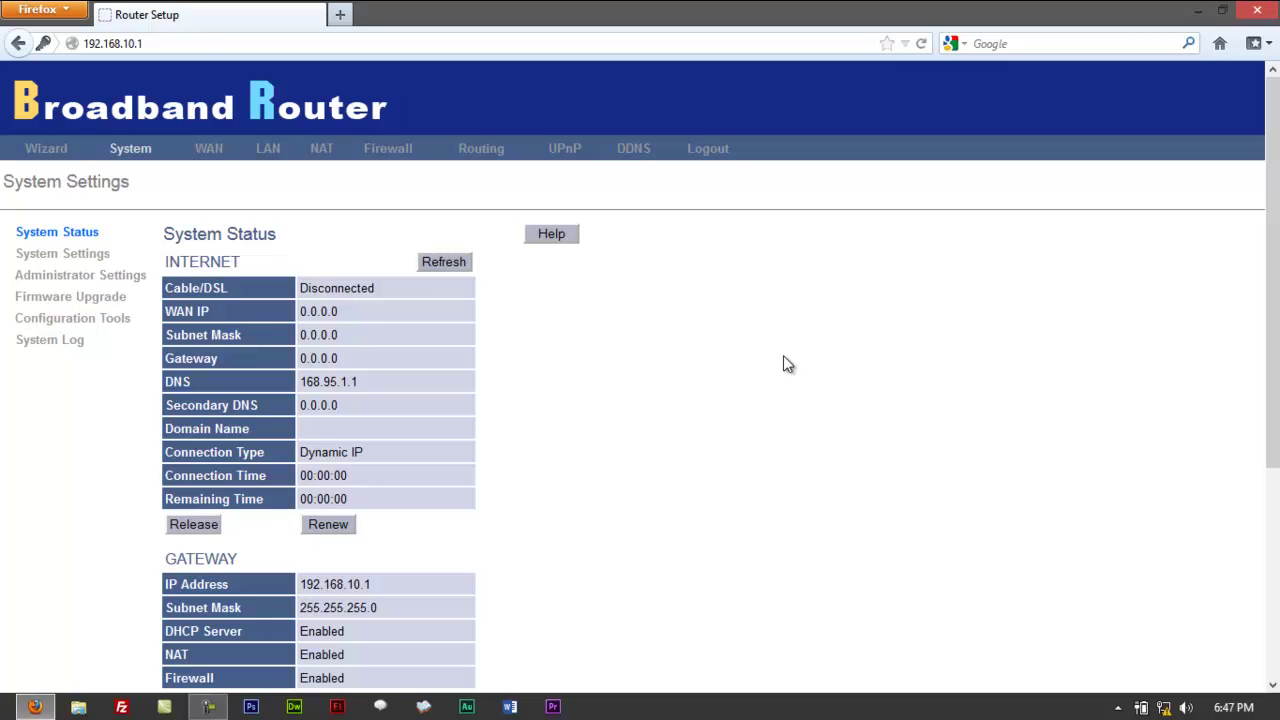
{"action": "scroll", "coordinate": [771, 366], "scroll_direction": "down", "scroll_amount": 5}
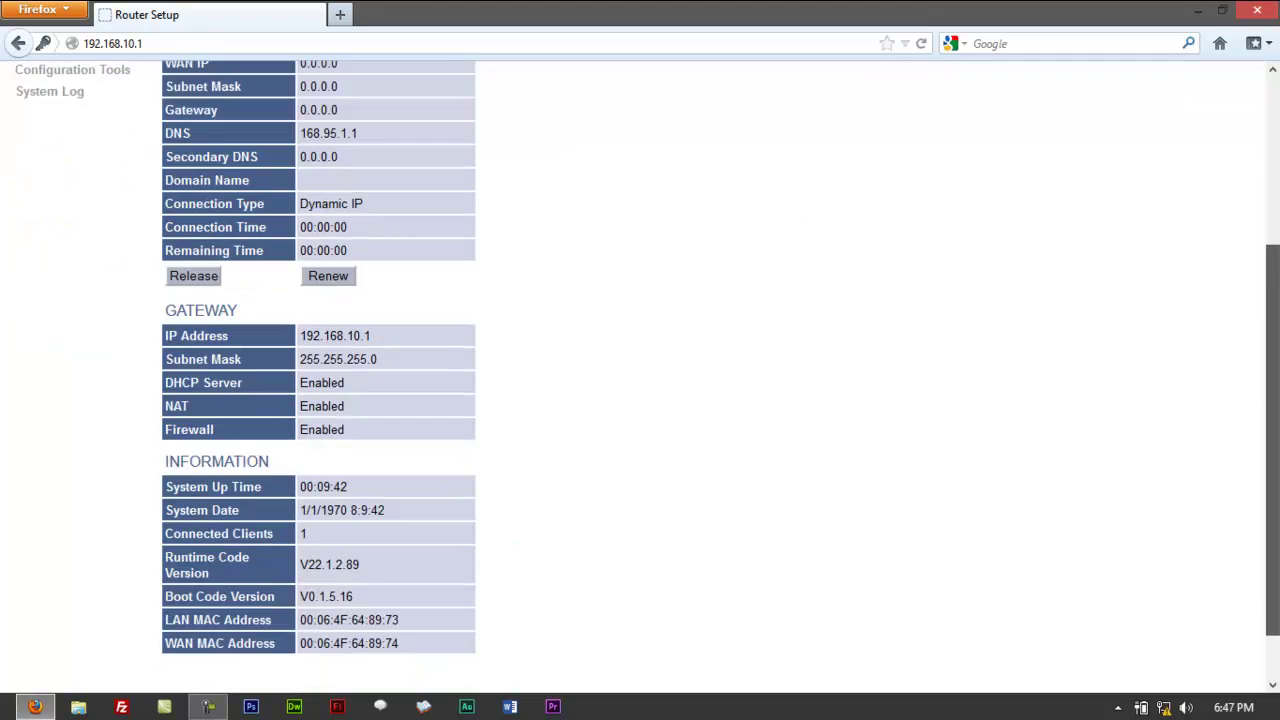
{"action": "scroll", "coordinate": [1148, 216], "scroll_direction": "up", "scroll_amount": 5}
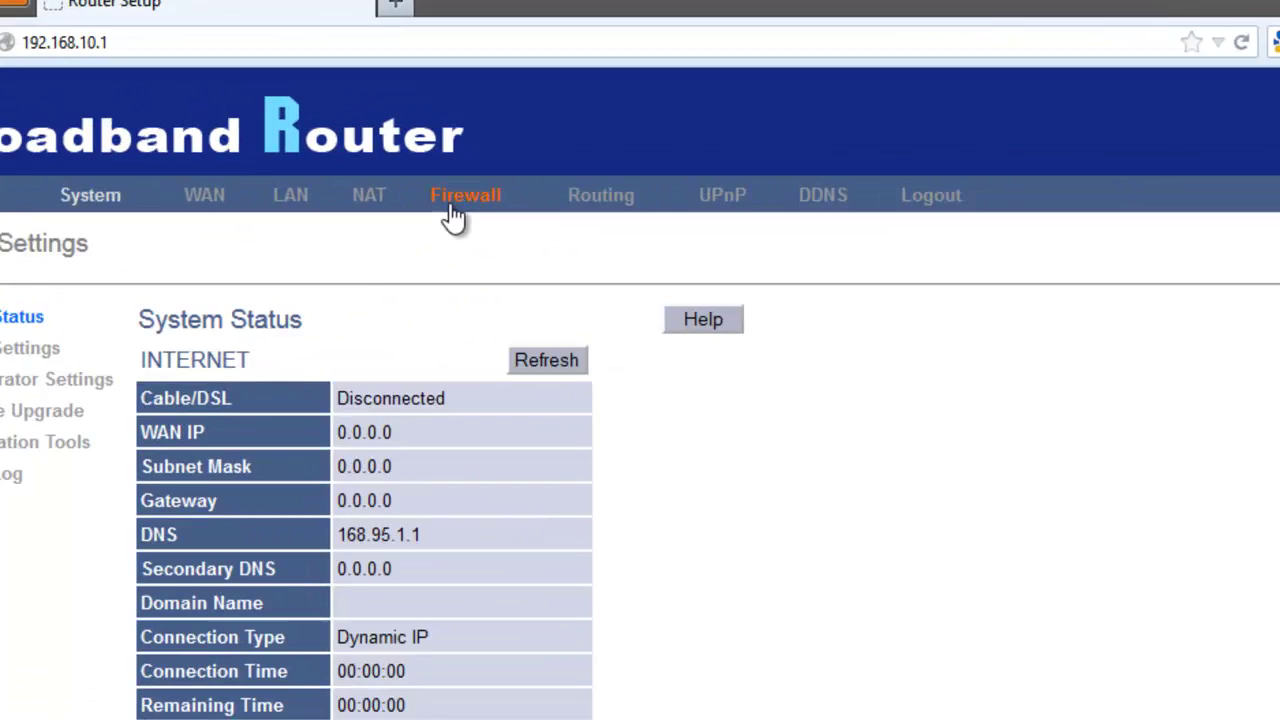
{"action": "left_click", "coordinate": [453, 213]}
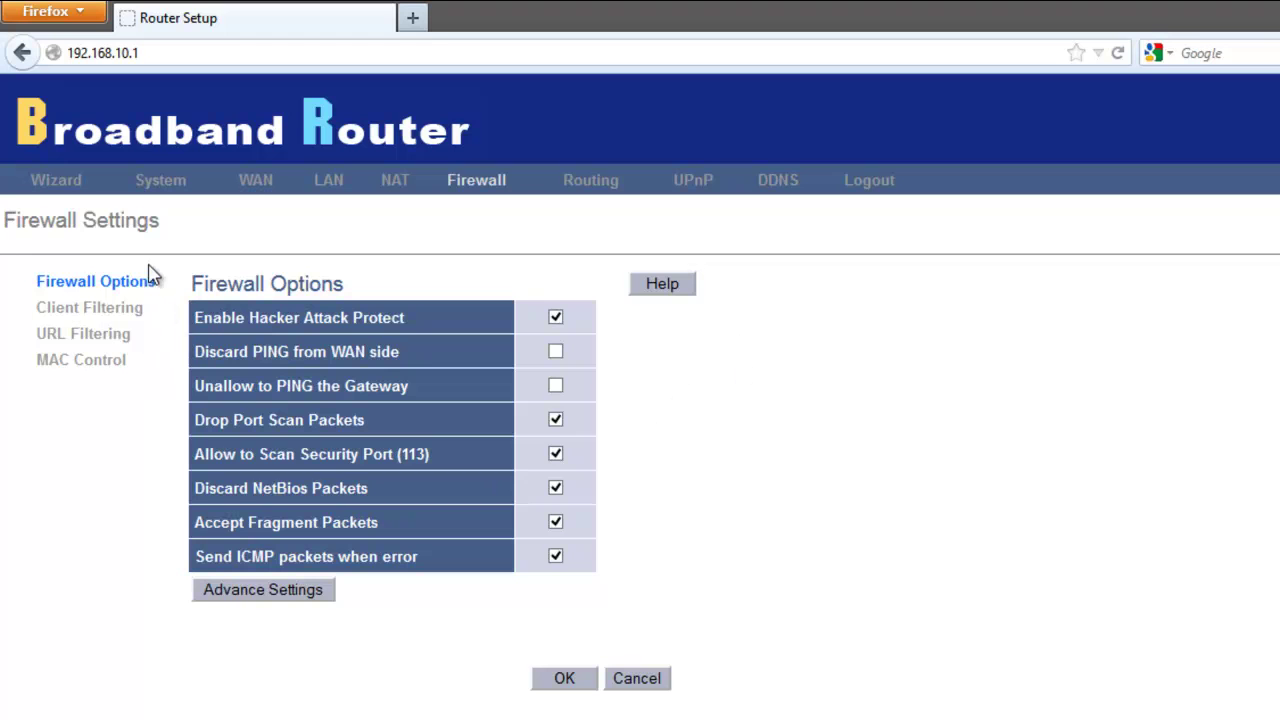
On the MAC Control page, enable MAC Address Control and set it to Accept.
{"action": "left_click", "coordinate": [108, 368]}
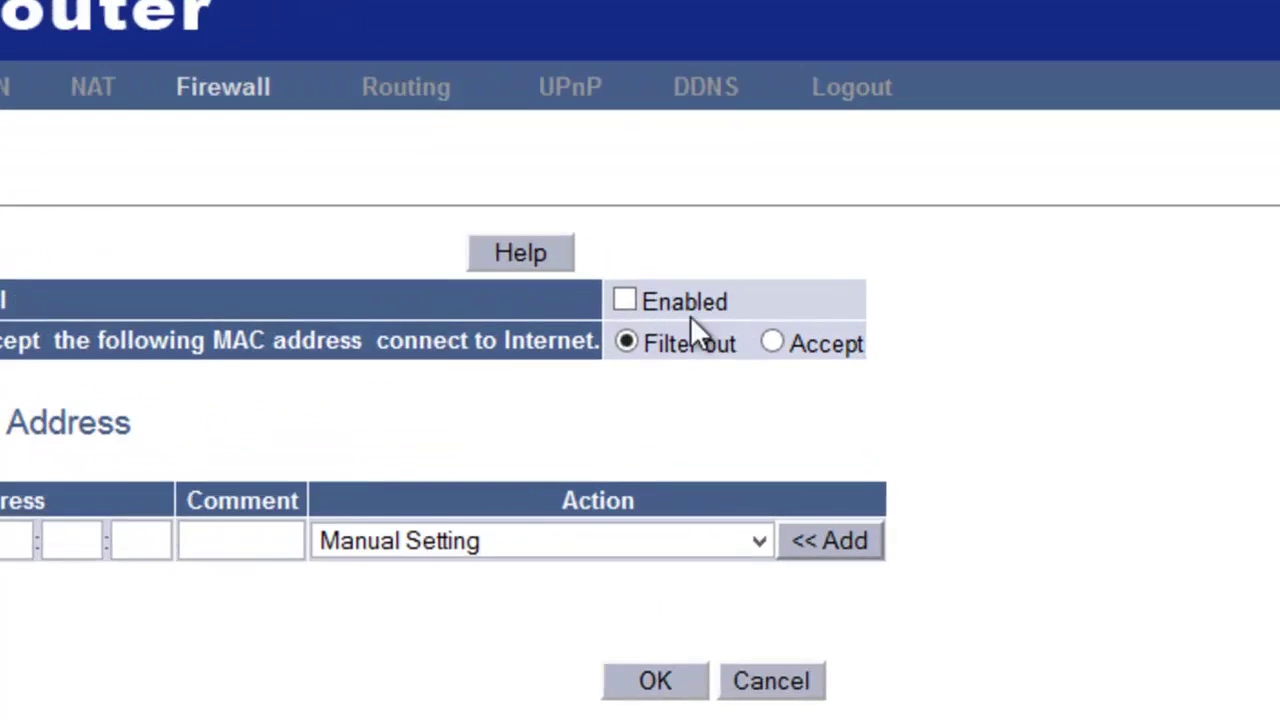
{"action": "left_click", "coordinate": [727, 314]}
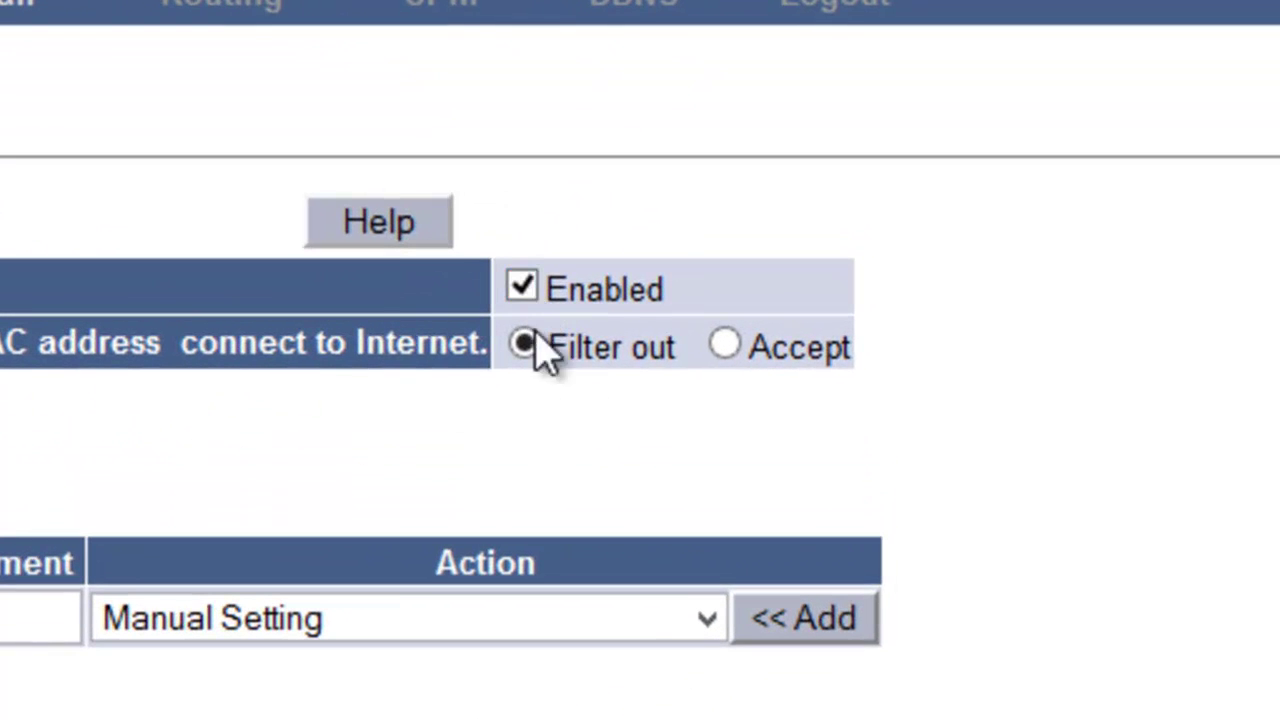
{"action": "left_click", "coordinate": [725, 344]}
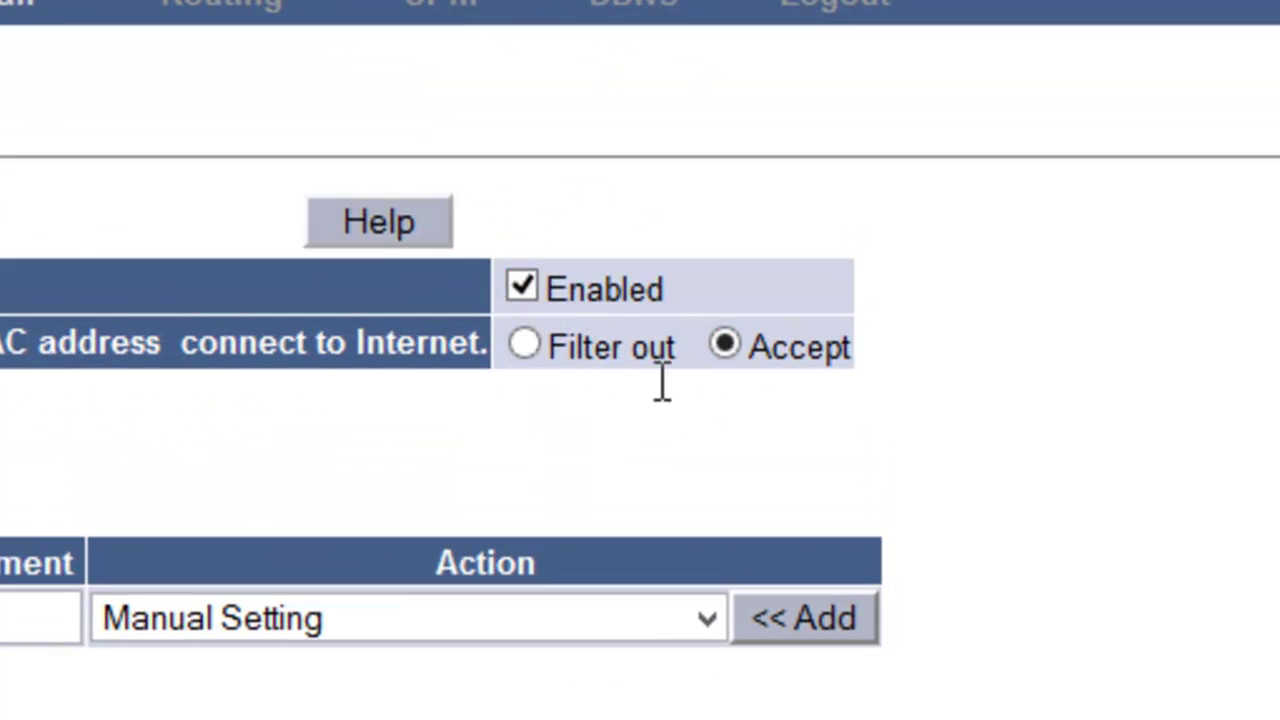
{"action": "left_click", "coordinate": [522, 344]}
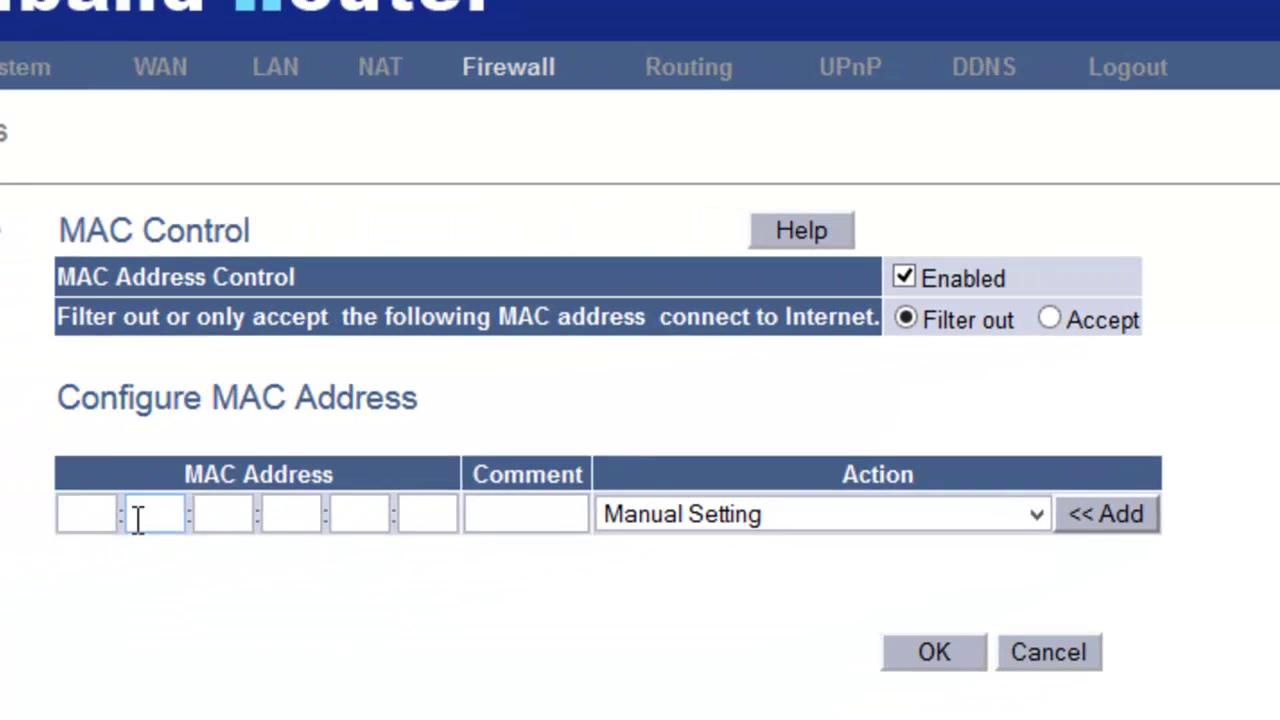
{"action": "left_click", "coordinate": [100, 512]}
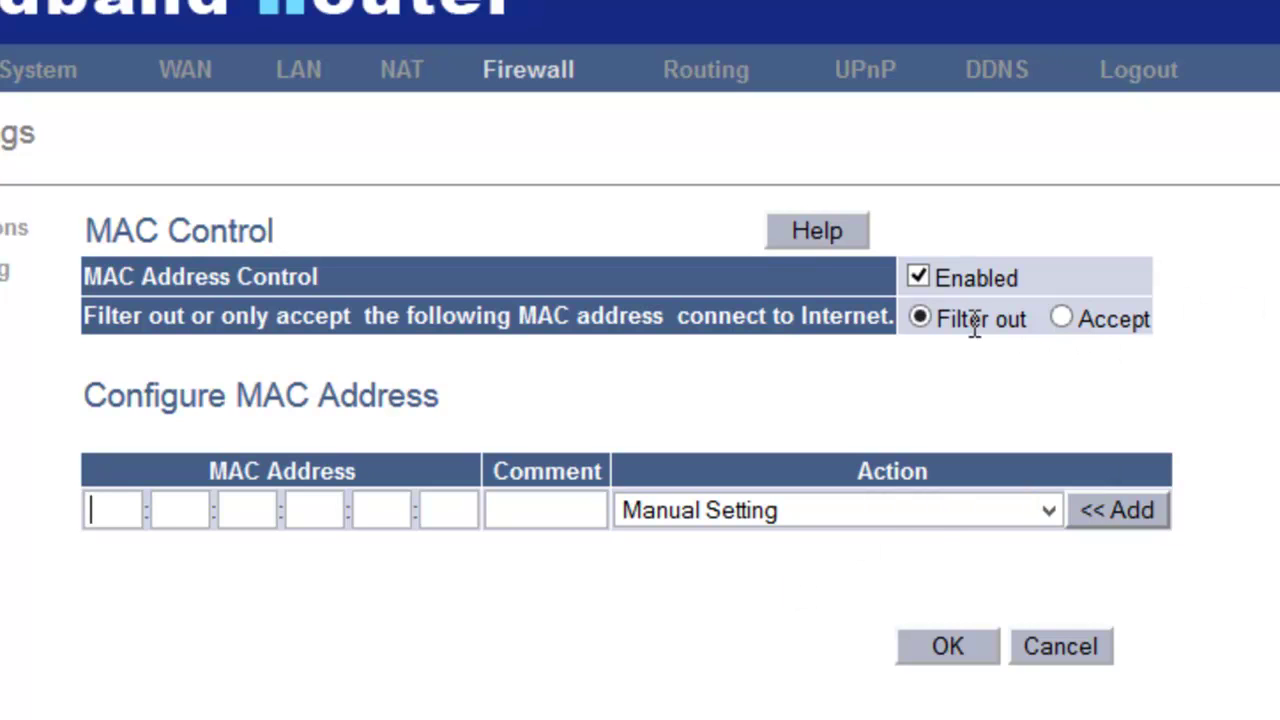
{"action": "left_click", "coordinate": [1062, 319]}
Try adding an empty MAC address entry and dismiss the Null MAC warning.
{"action": "left_click", "coordinate": [227, 515]}
{"action": "left_click", "coordinate": [157, 520]}
{"action": "left_click", "coordinate": [120, 522]}
{"action": "left_click", "coordinate": [1160, 517]}
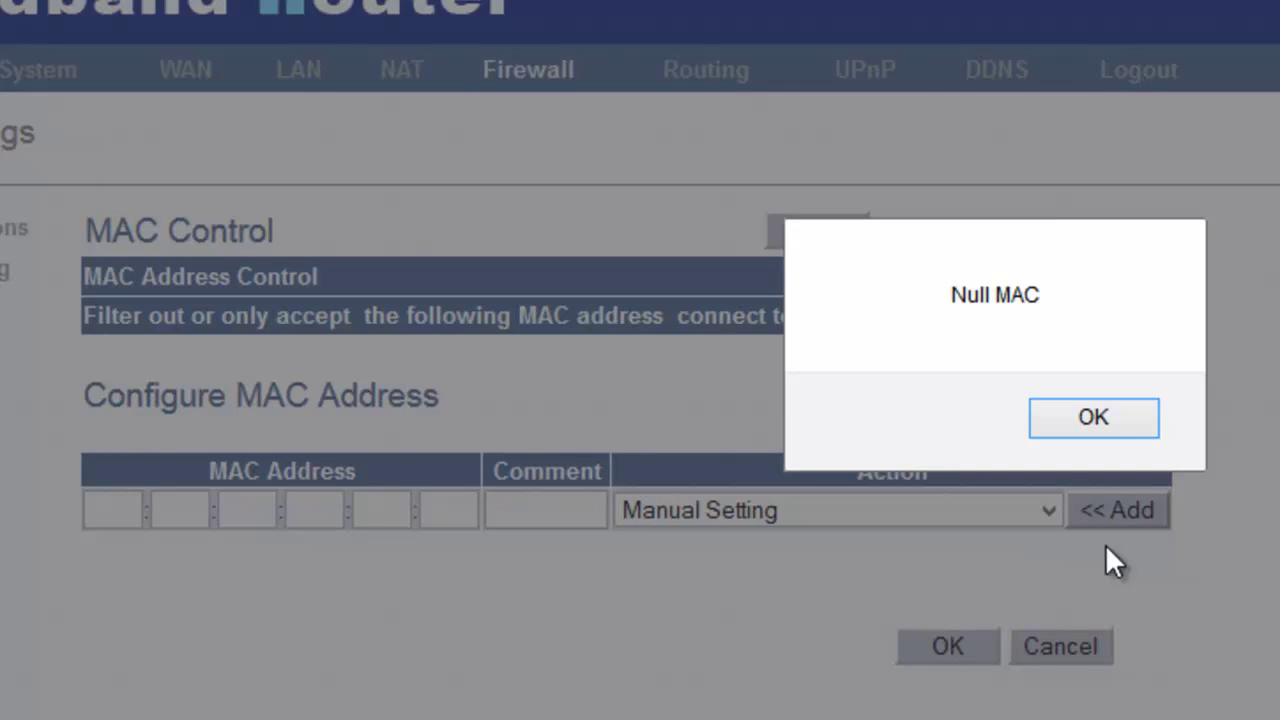
{"action": "left_click", "coordinate": [1085, 420]}
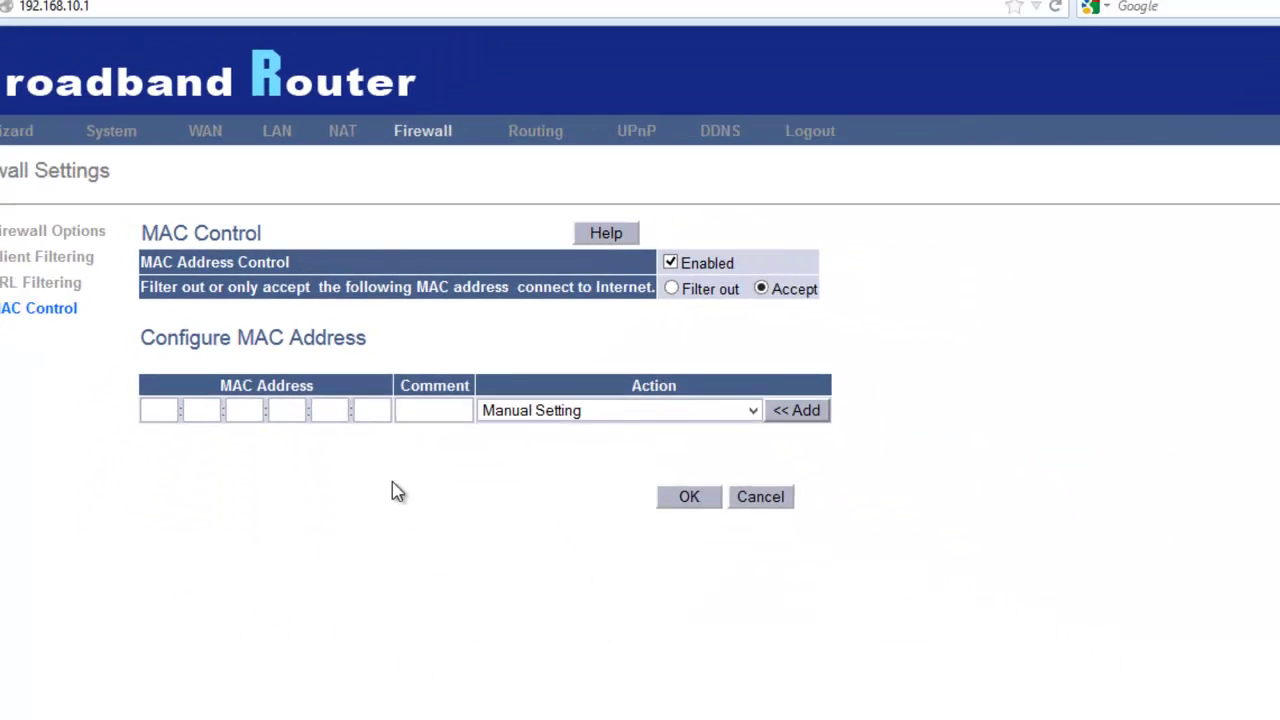
On the URL Filtering page, tick Enable URL Filter and focus the first filter string.
{"action": "left_click", "coordinate": [46, 277]}
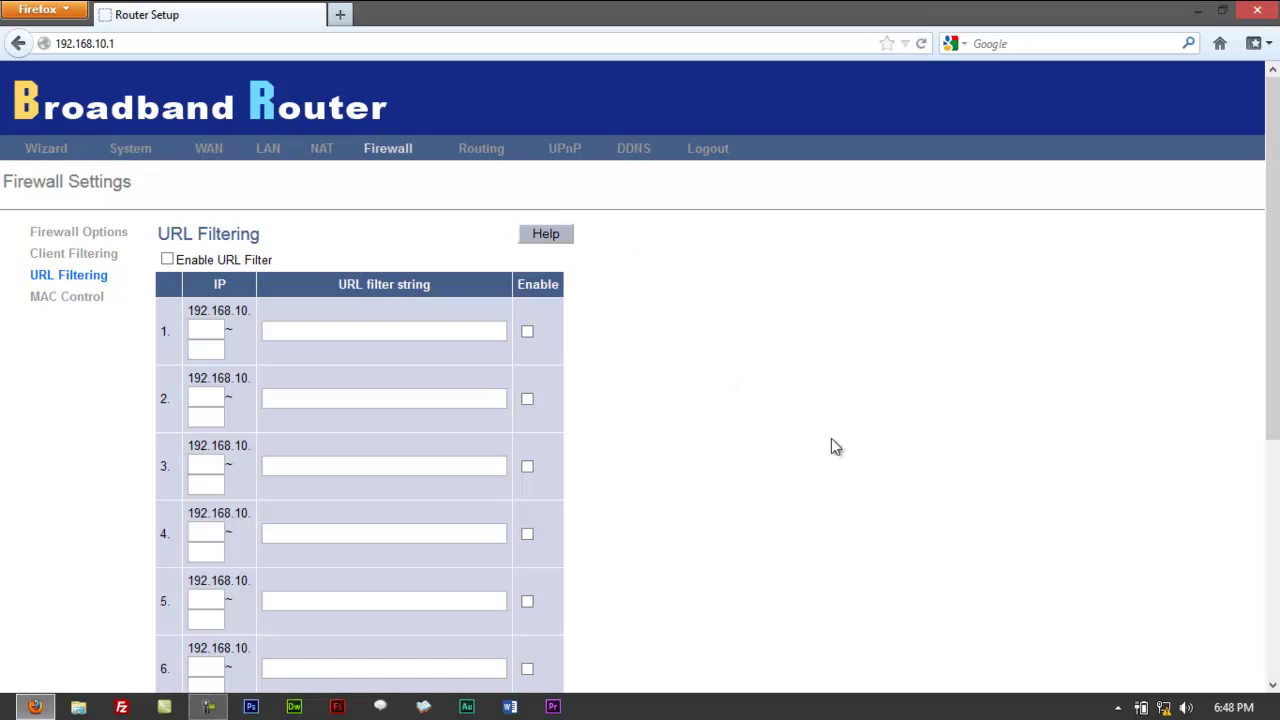
{"action": "left_click", "coordinate": [331, 330]}
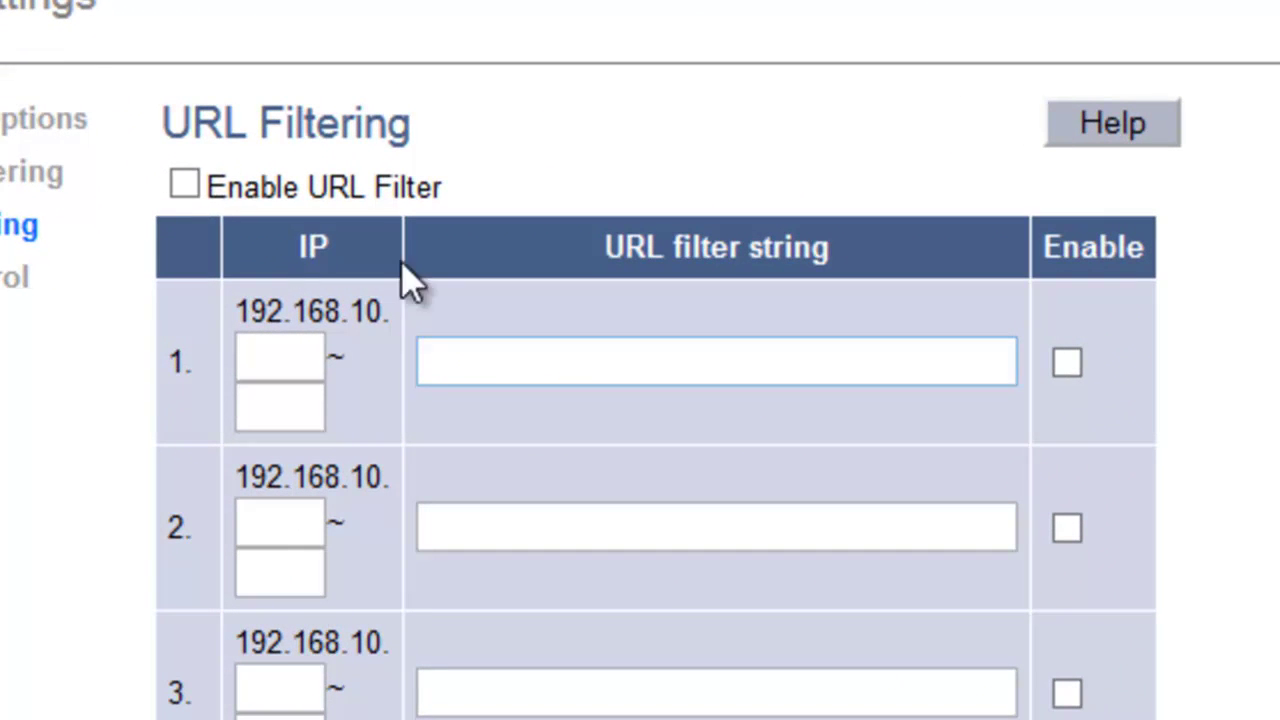
{"action": "left_click", "coordinate": [184, 186]}
{"action": "left_click", "coordinate": [536, 357]}
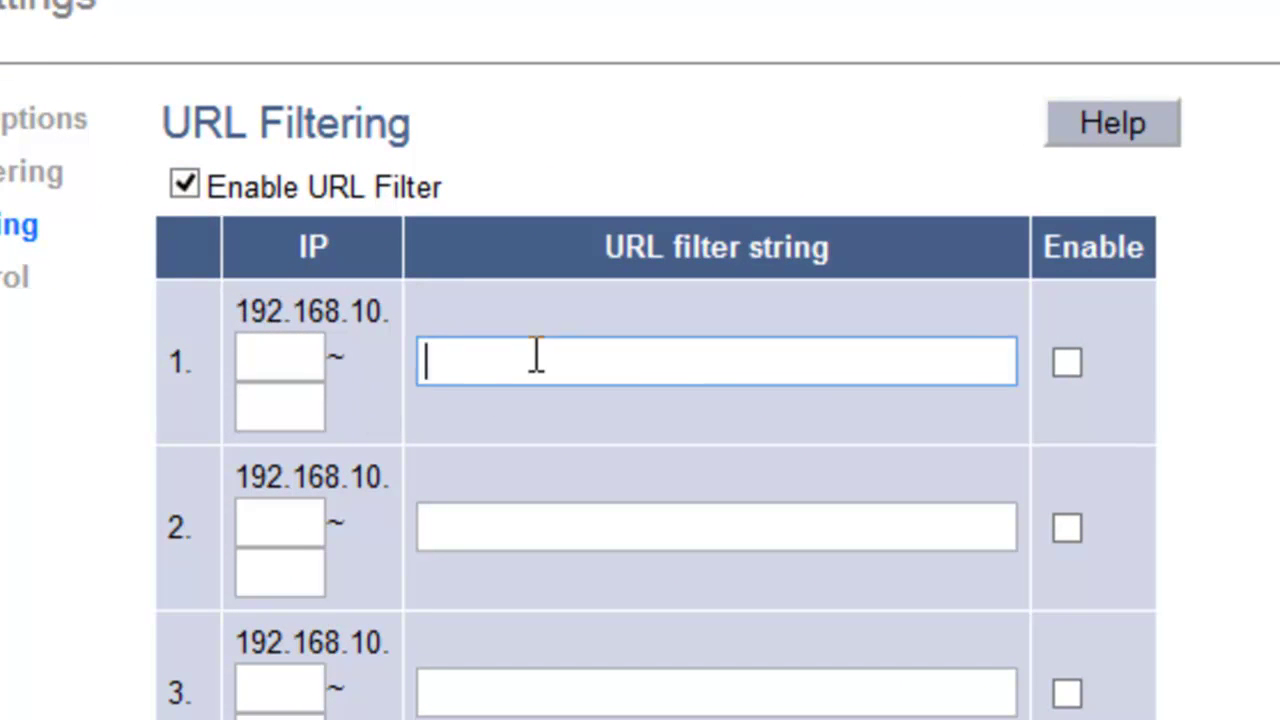
Scroll through the URL Filtering page, then switch to Client Filtering.
{"action": "scroll", "coordinate": [1274, 497], "scroll_direction": "down", "scroll_amount": 10}
{"action": "scroll", "coordinate": [1274, 497], "scroll_direction": "up", "scroll_amount": 2}
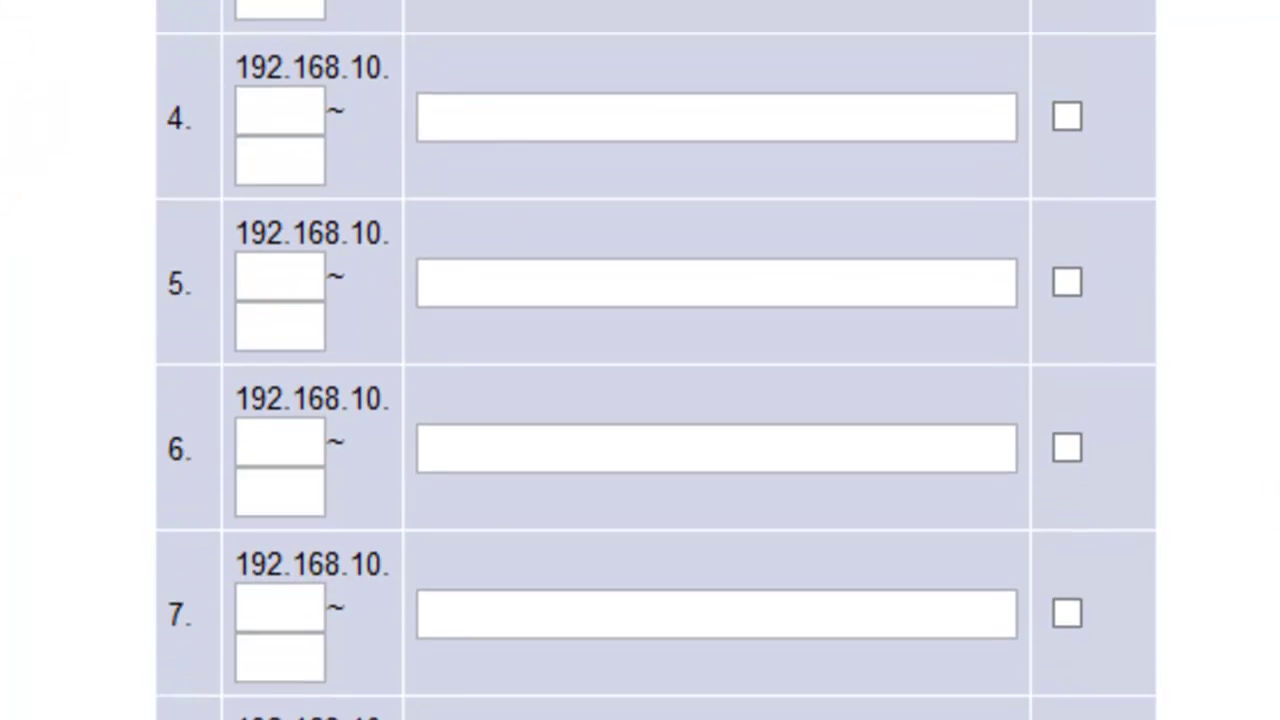
{"action": "scroll", "coordinate": [1174, 534], "scroll_direction": "up", "scroll_amount": 8}
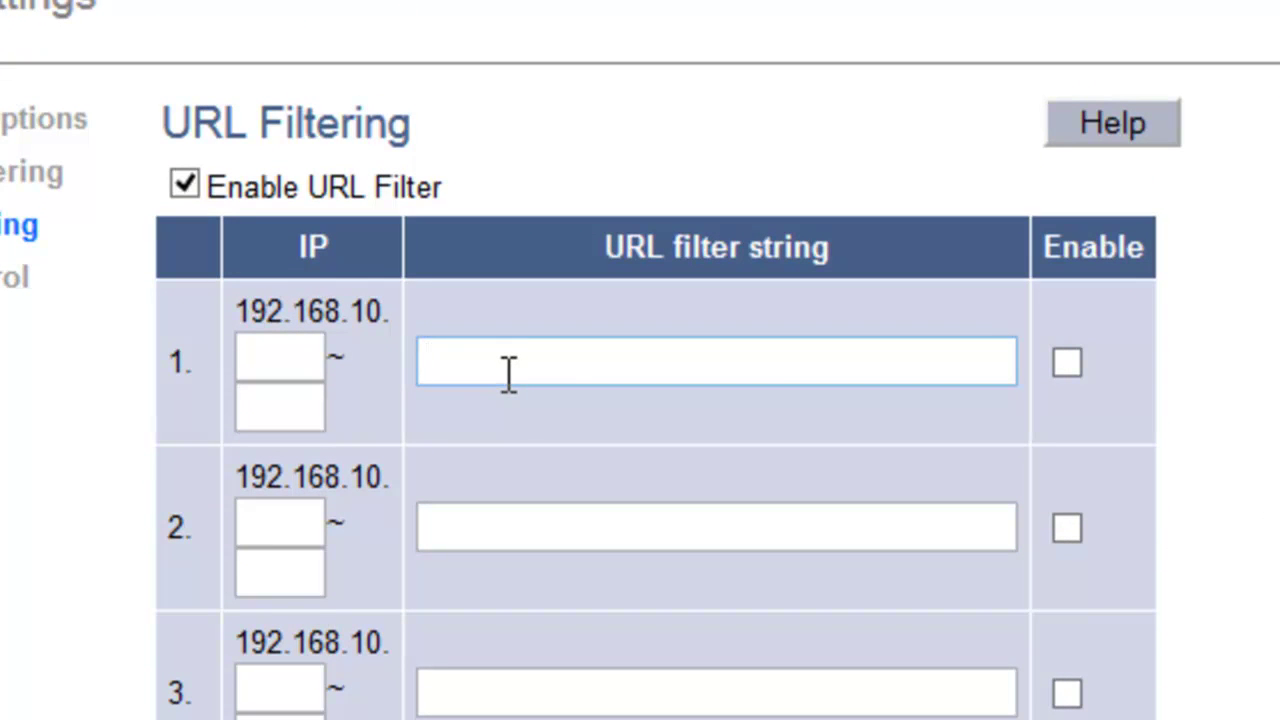
{"action": "scroll", "coordinate": [486, 490], "scroll_direction": "down", "scroll_amount": 8}
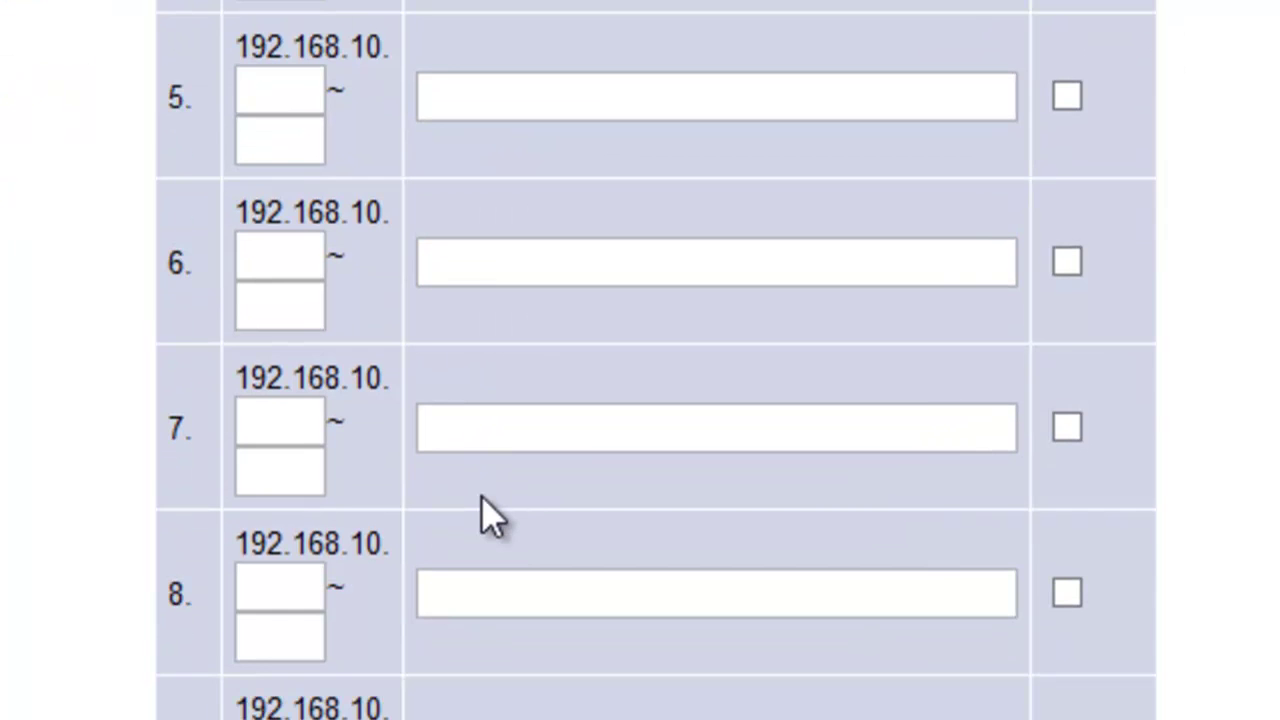
{"action": "scroll", "coordinate": [481, 497], "scroll_direction": "up", "scroll_amount": 8}
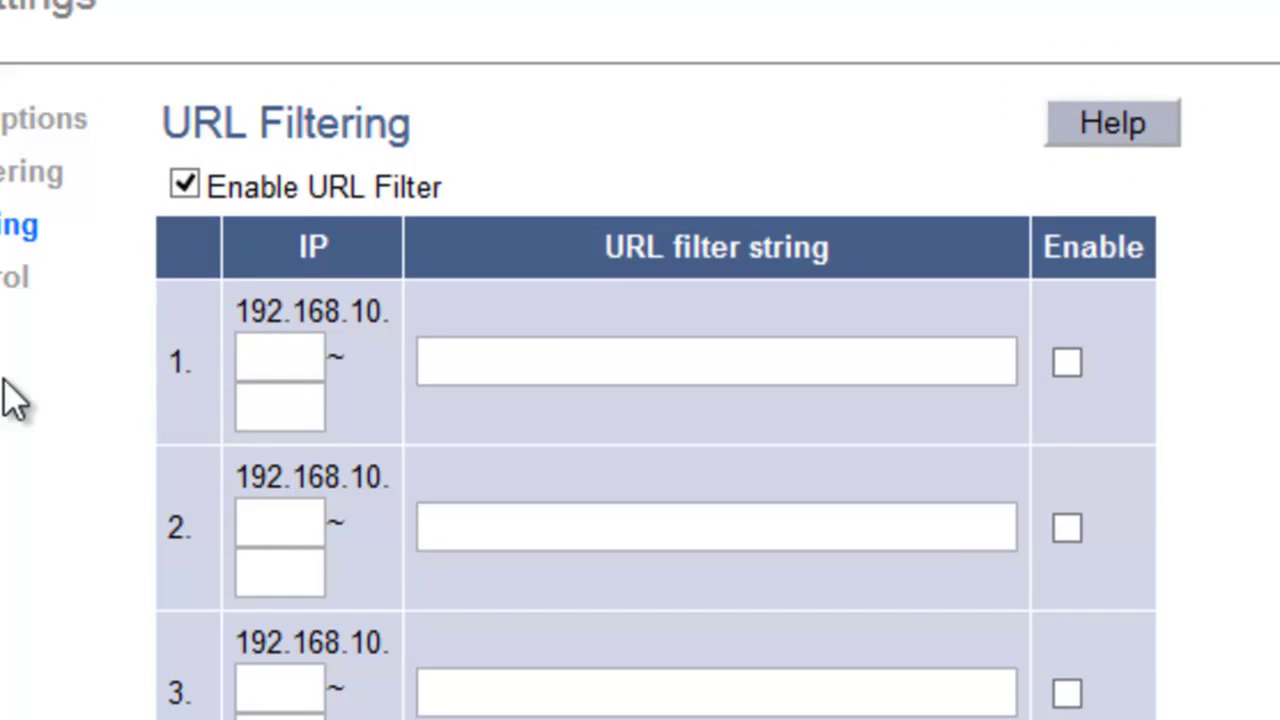
{"action": "scroll", "coordinate": [3, 395], "scroll_direction": "down", "scroll_amount": 8}
{"action": "scroll", "coordinate": [8, 409], "scroll_direction": "up", "scroll_amount": 8}
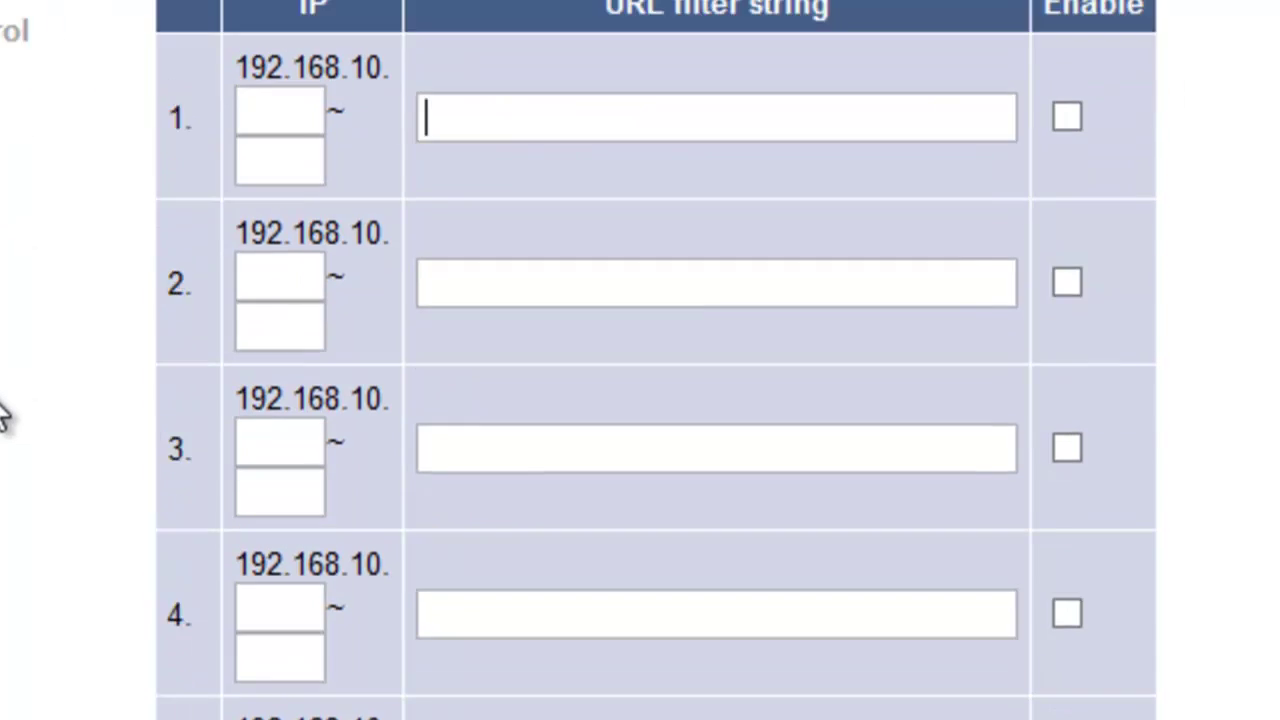
{"action": "scroll", "coordinate": [3, 395], "scroll_direction": "down", "scroll_amount": 8}
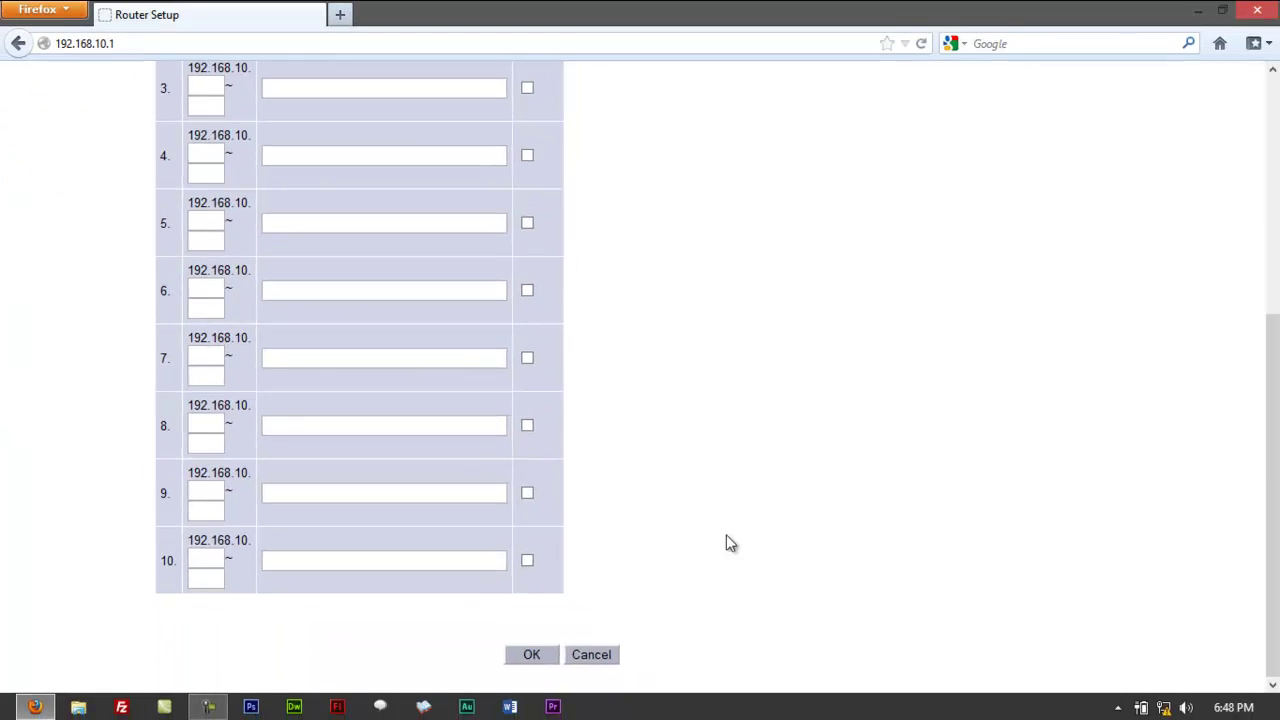
{"action": "scroll", "coordinate": [726, 540], "scroll_direction": "up", "scroll_amount": 5}
{"action": "left_click", "coordinate": [60, 253]}
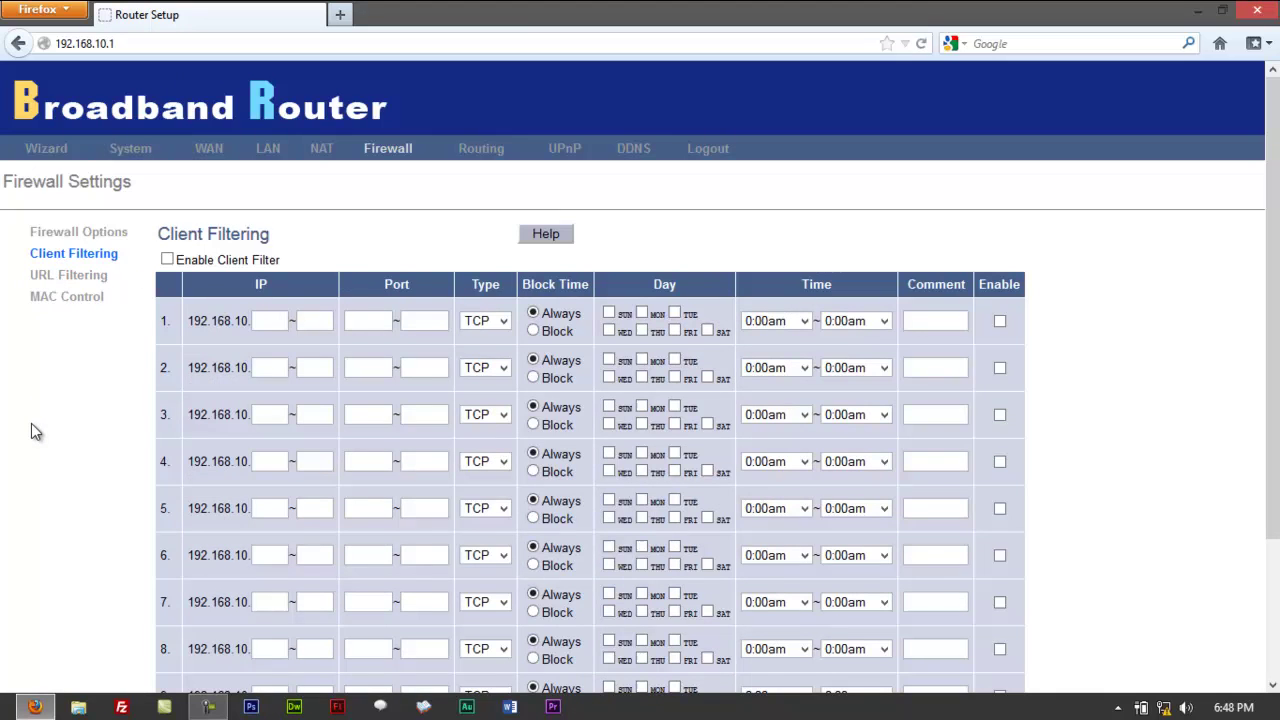
{"action": "scroll", "coordinate": [30, 430], "scroll_direction": "down", "scroll_amount": 2}
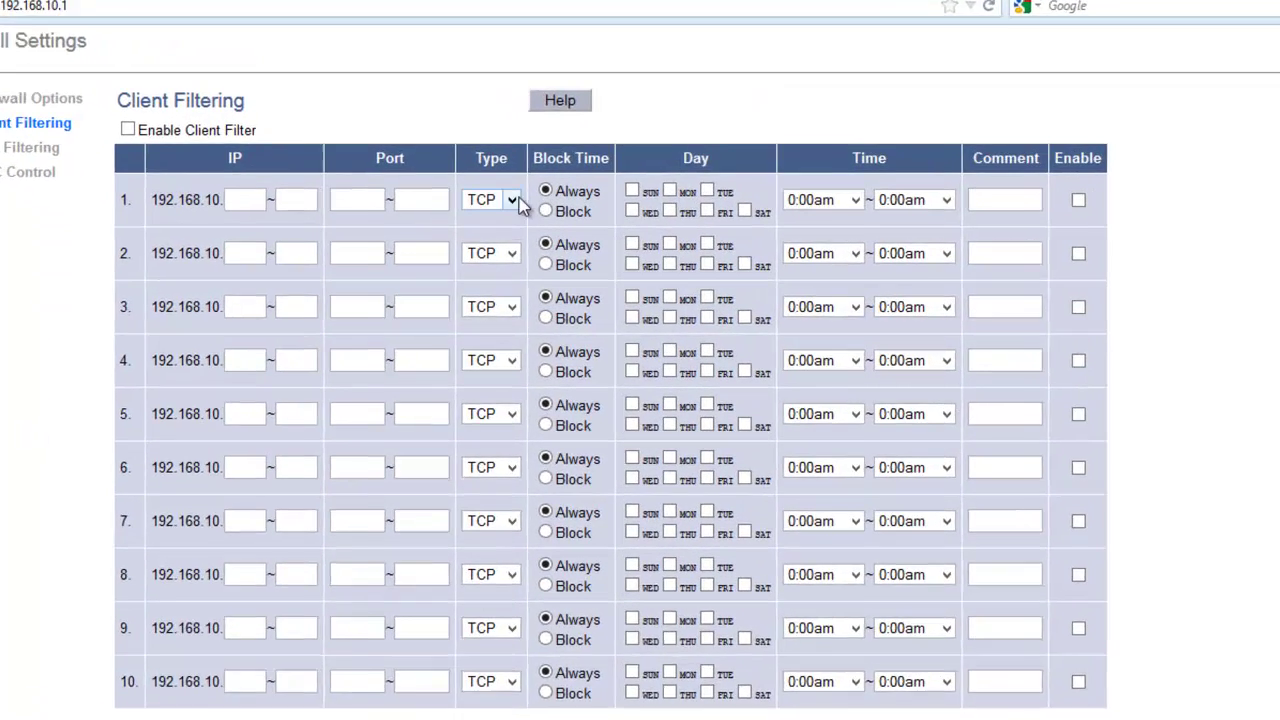
{"action": "left_click", "coordinate": [512, 200]}
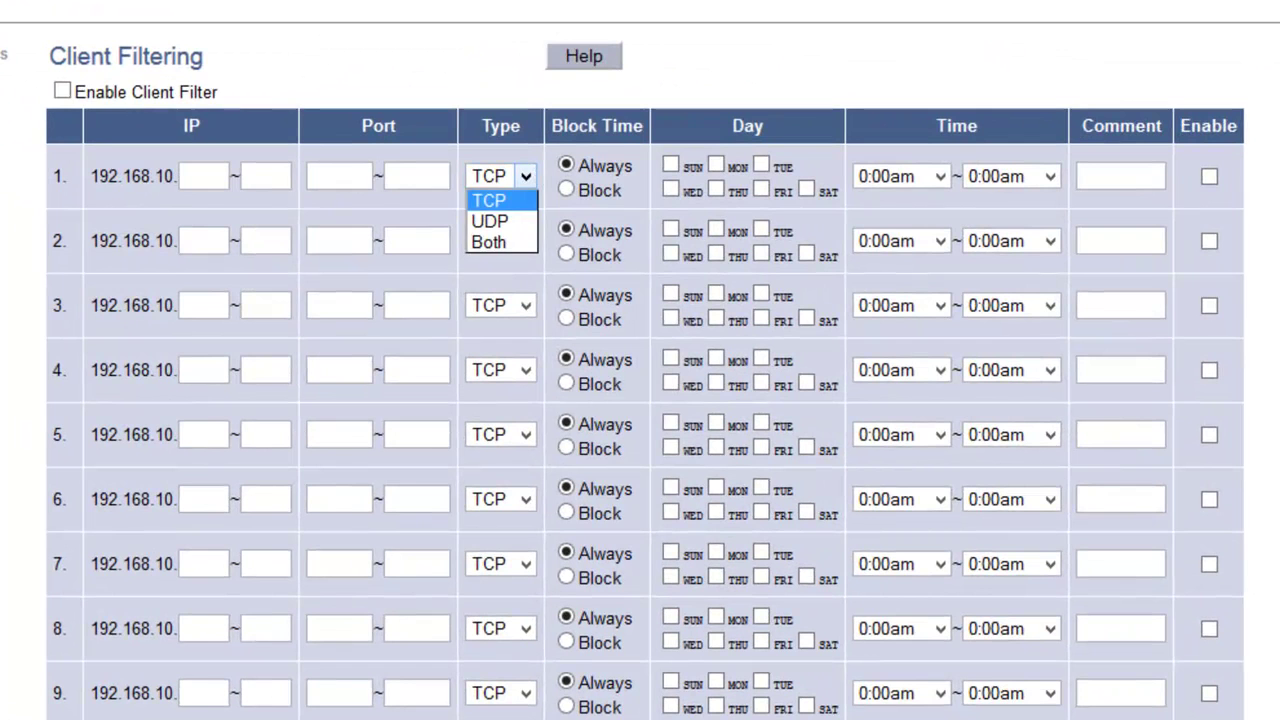
{"action": "left_click", "coordinate": [525, 176]}
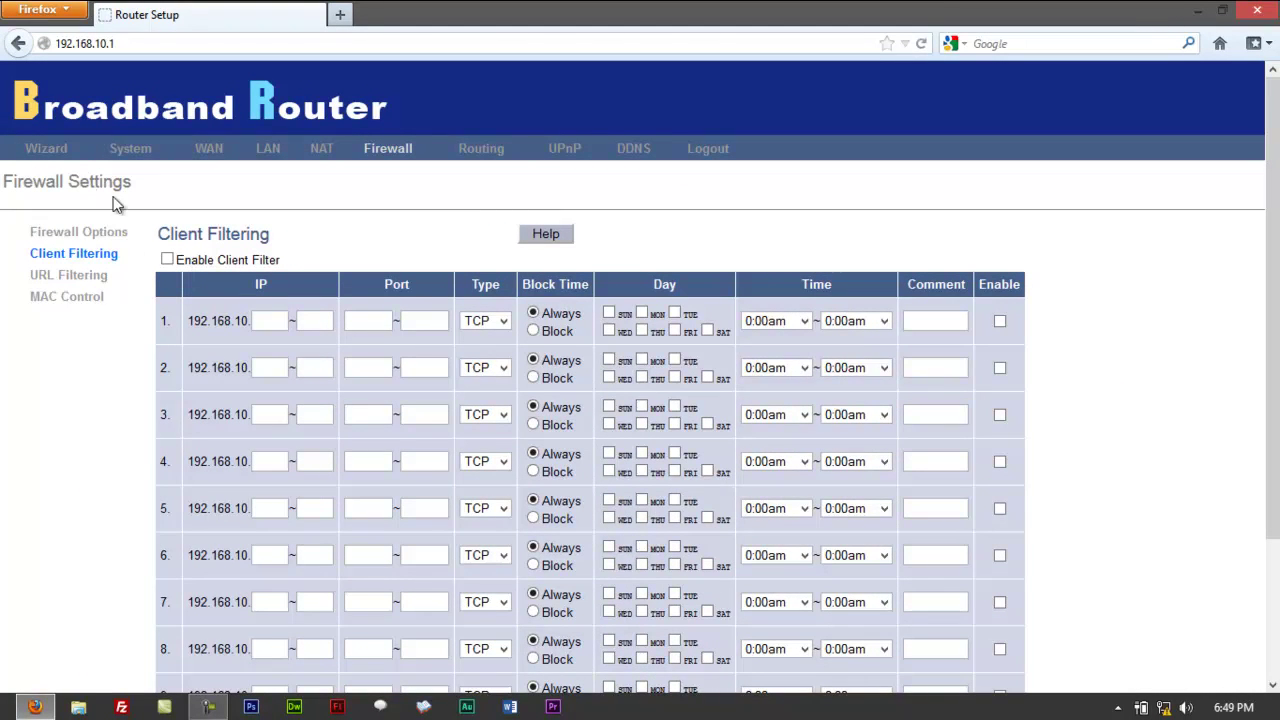
Return to the Firewall Options page showing the eight firewall protection checkboxes.
{"action": "left_click", "coordinate": [46, 233]}
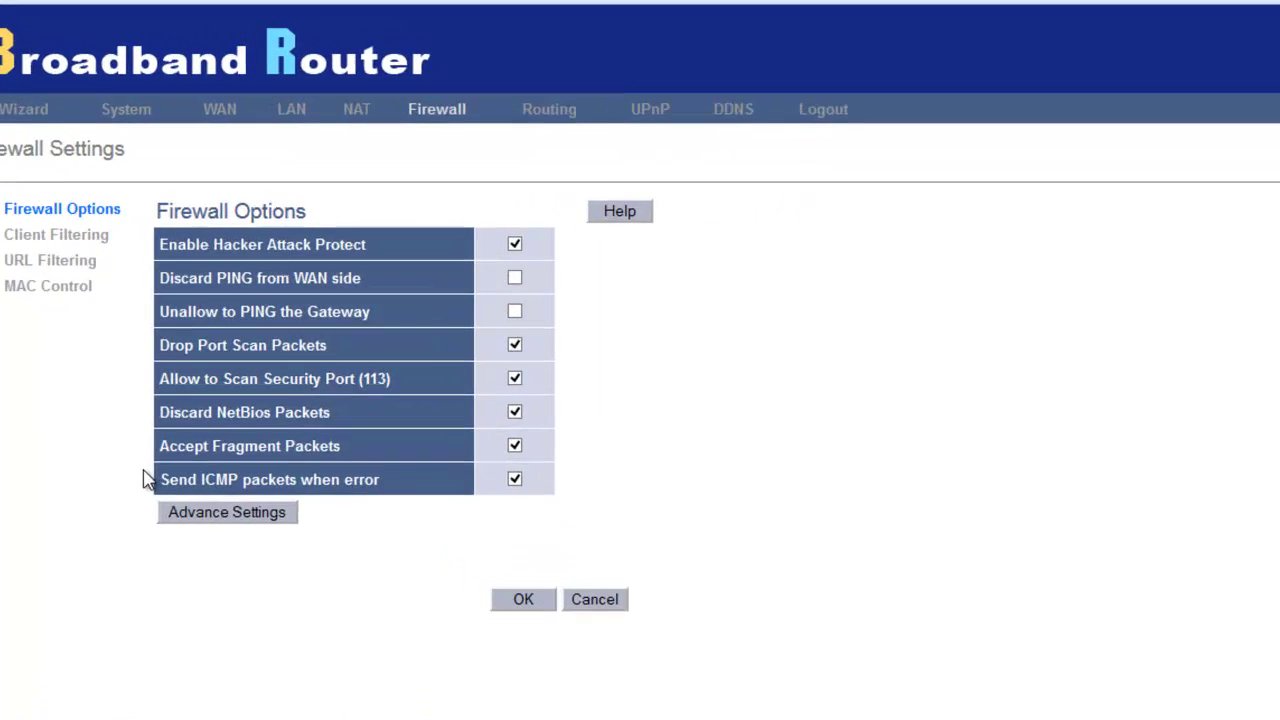
{"action": "left_click_drag", "start_coordinate": [149, 456], "coordinate": [162, 378]}
{"action": "left_click", "coordinate": [1090, 255]}
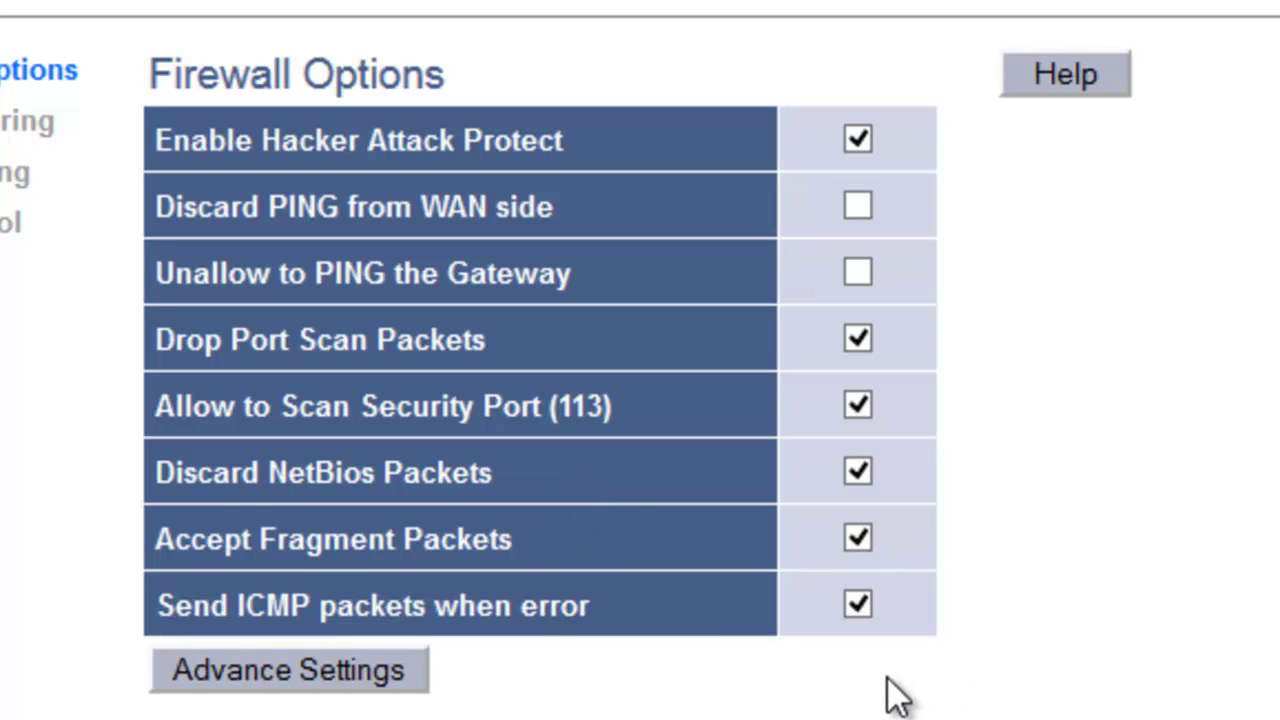
Uncheck Fragment Packets, NetBios, Hacker Attack Protect, Port Scan and the rest, then expand Advance Settings.
{"action": "left_click", "coordinate": [851, 549]}
{"action": "left_click", "coordinate": [856, 602]}
{"action": "left_click", "coordinate": [857, 472]}
{"action": "left_click", "coordinate": [857, 145]}
{"action": "left_click", "coordinate": [859, 339]}
{"action": "left_click", "coordinate": [860, 406]}
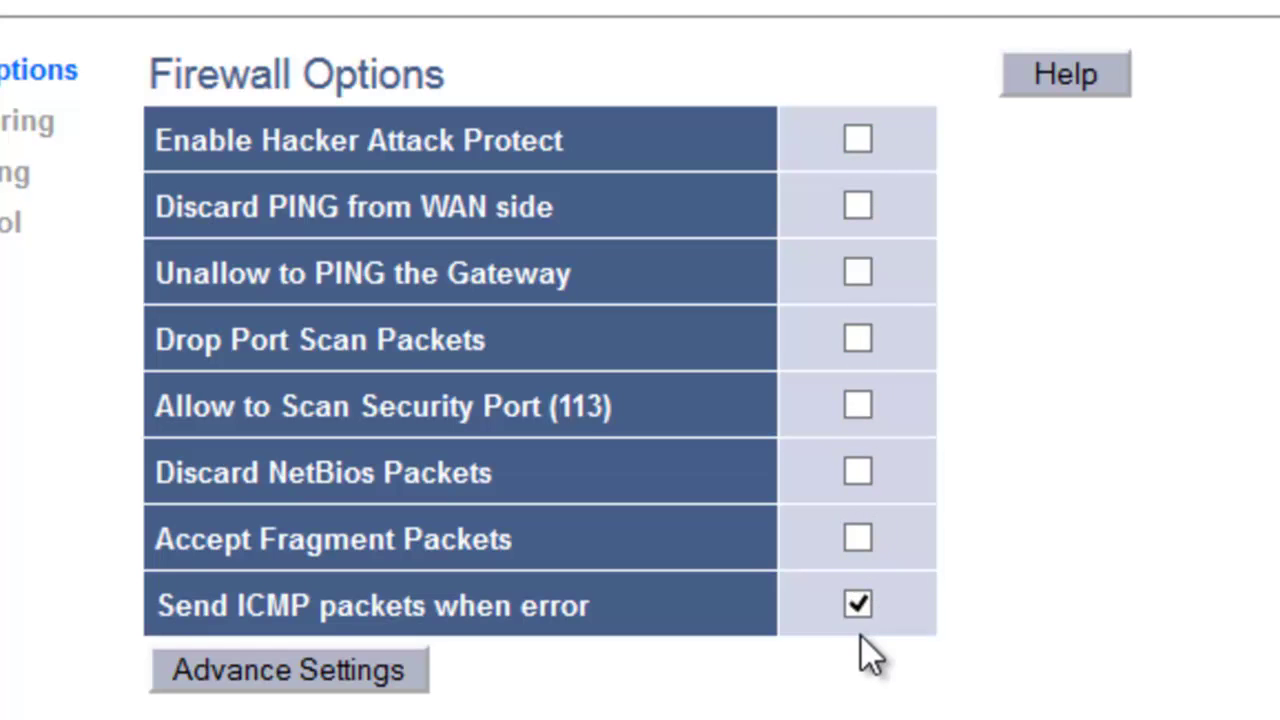
{"action": "left_click", "coordinate": [857, 604]}
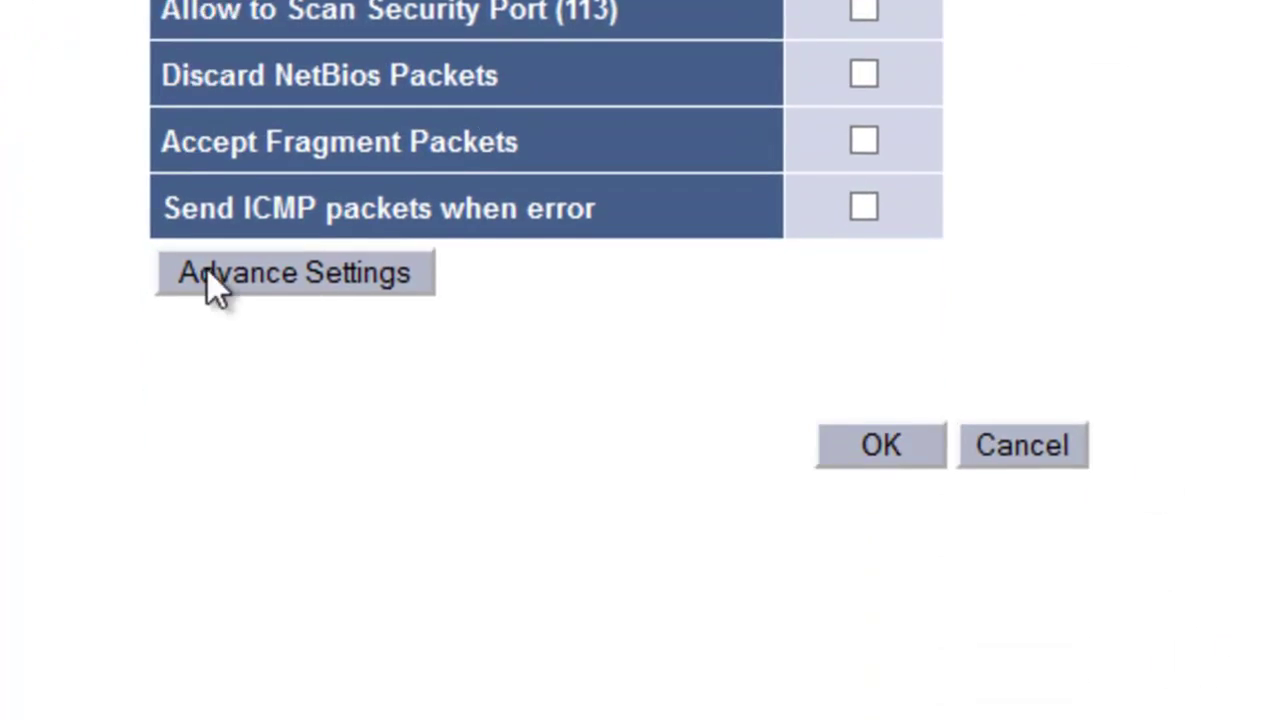
{"action": "left_click", "coordinate": [207, 272]}
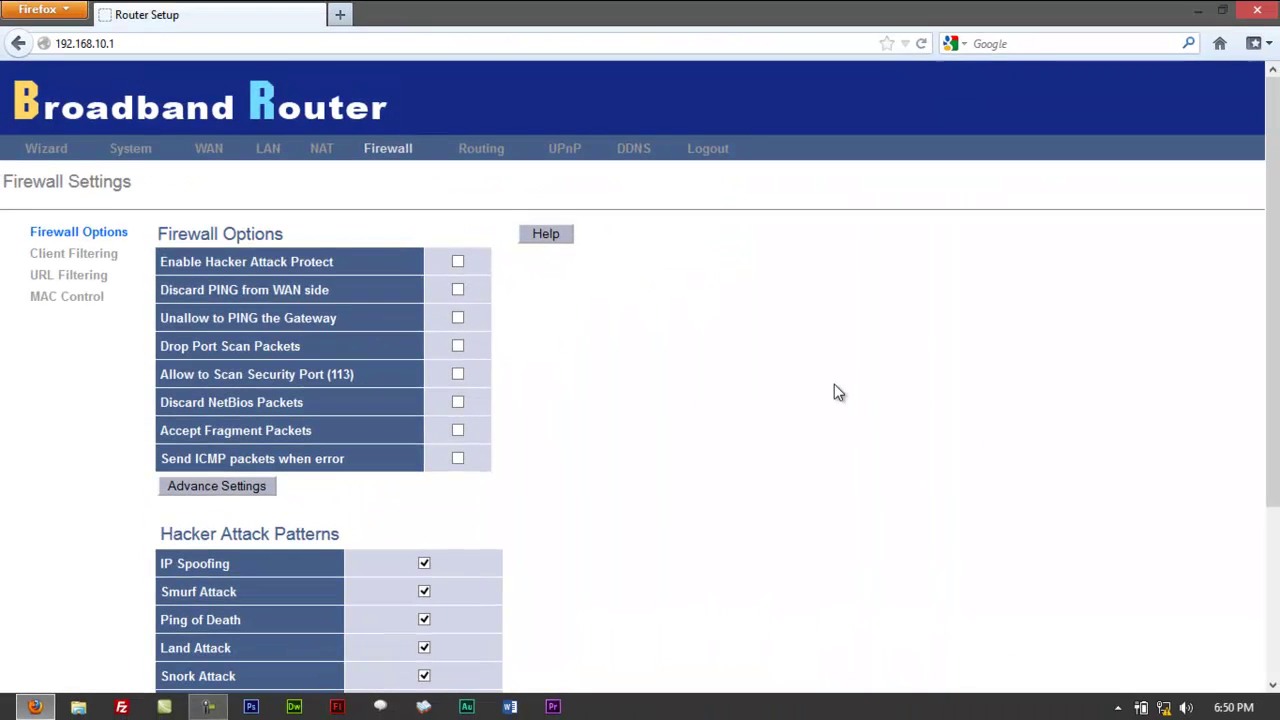
{"action": "scroll", "coordinate": [827, 392], "scroll_direction": "up", "scroll_amount": 5}
{"action": "scroll", "coordinate": [775, 441], "scroll_direction": "down", "scroll_amount": 4}
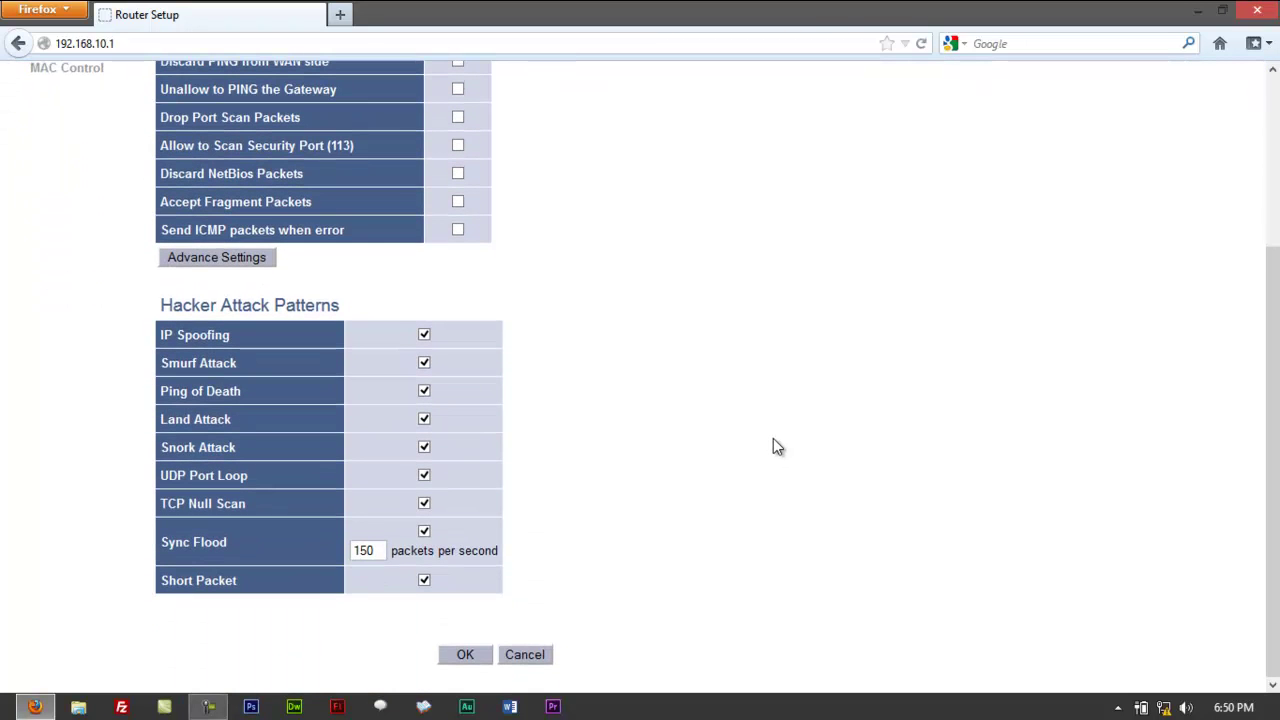
{"action": "scroll", "coordinate": [773, 439], "scroll_direction": "up", "scroll_amount": 4}
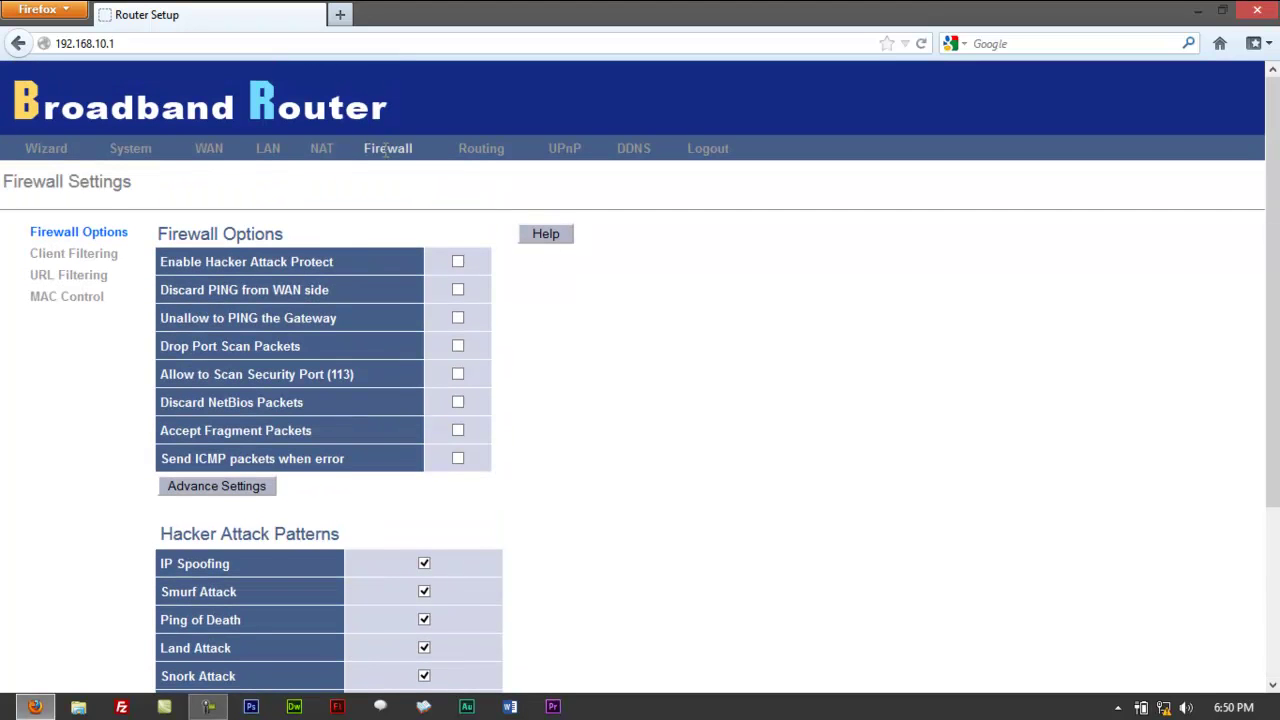
{"action": "scroll", "coordinate": [684, 437], "scroll_direction": "down", "scroll_amount": 4}
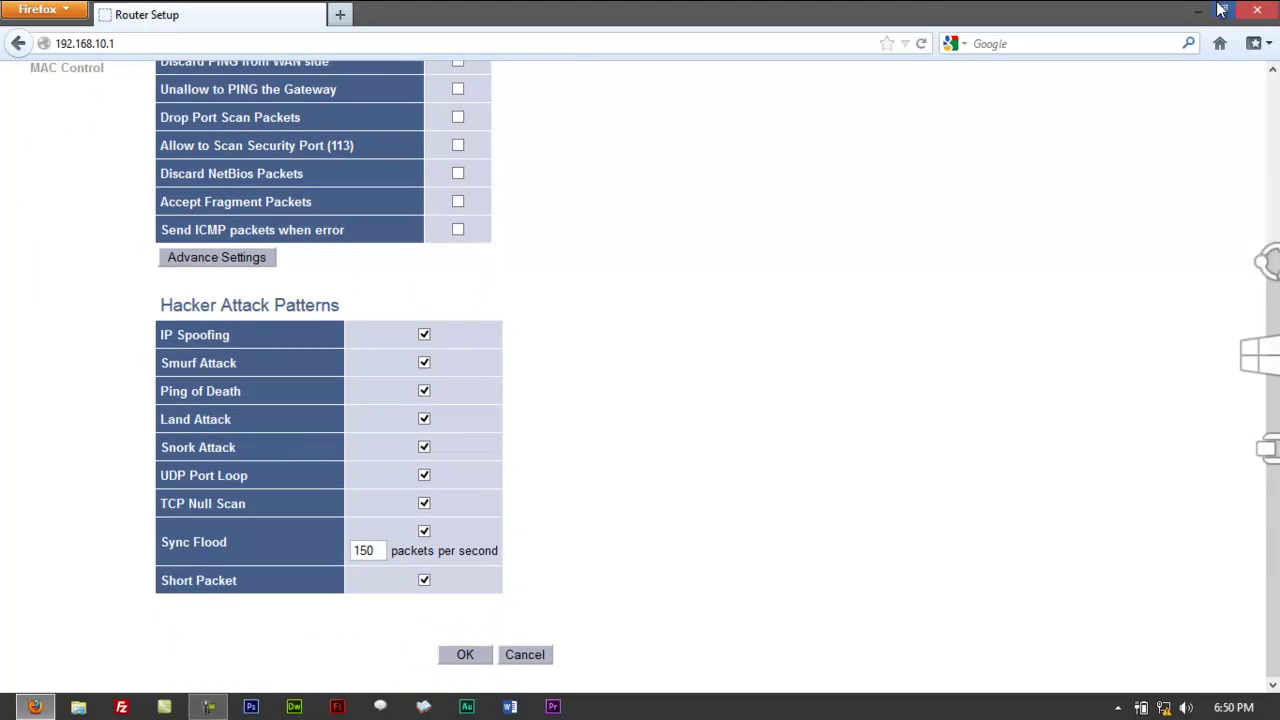